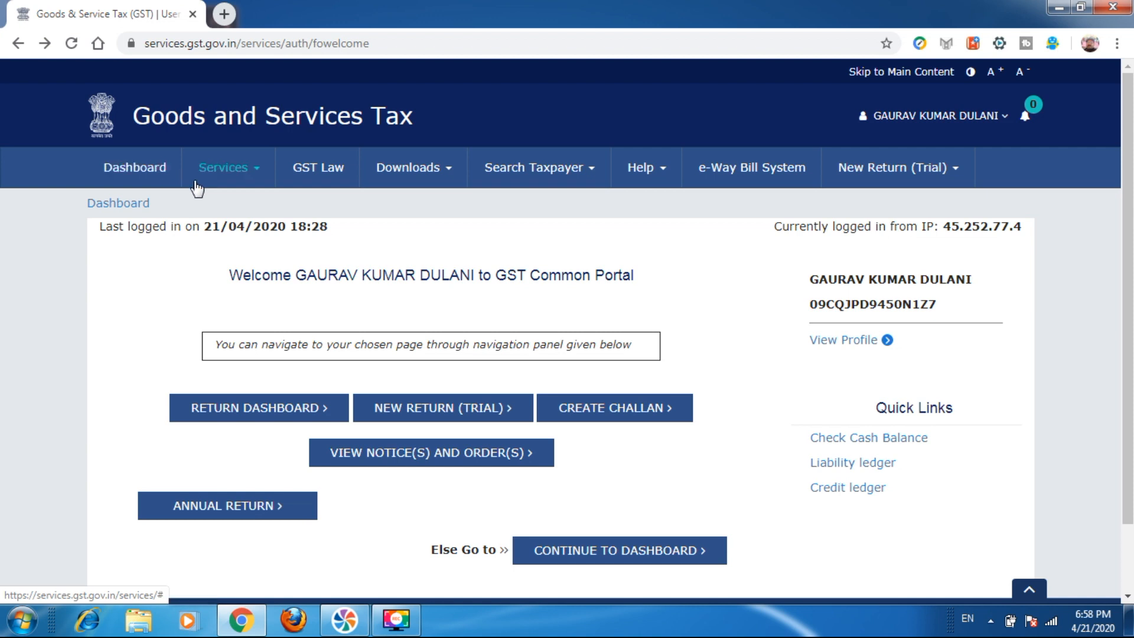
Open the form to file GST PMT-09 for transfer of amount from the Electronic Cash Ledger.
{"action": "left_click", "coordinate": [258, 173]}
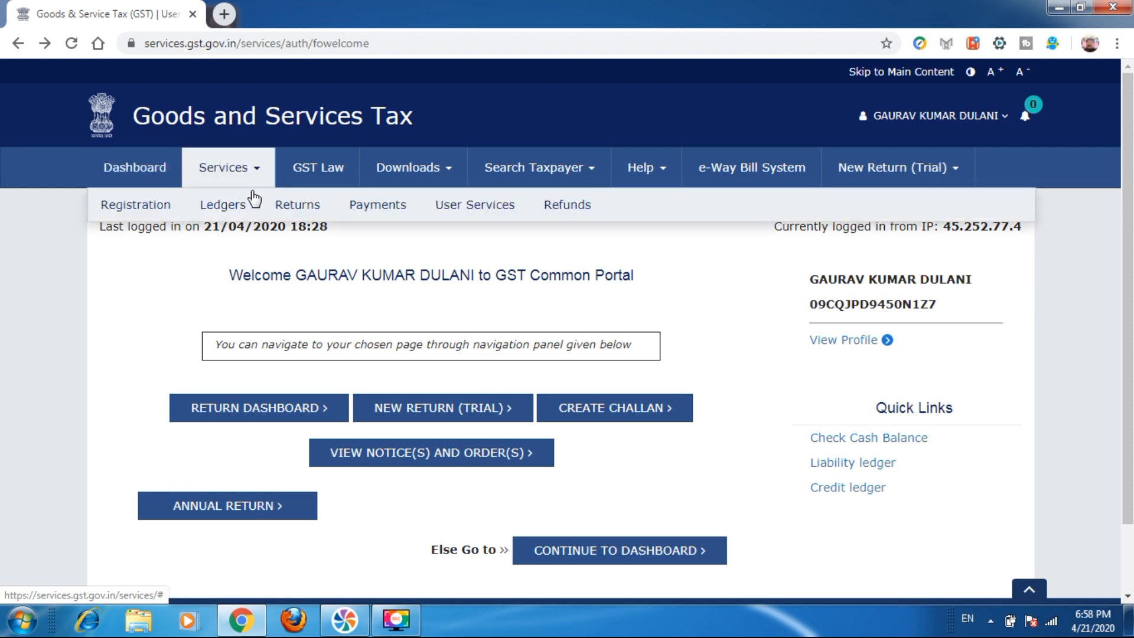
{"action": "mouse_move", "coordinate": [237, 212]}
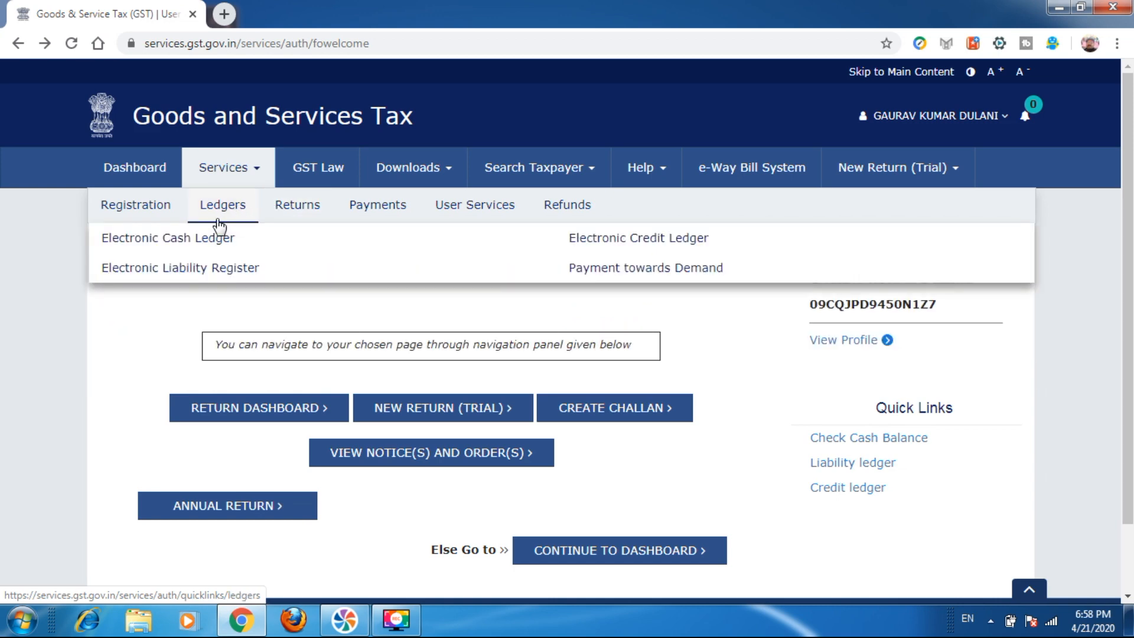
{"action": "left_click", "coordinate": [208, 242]}
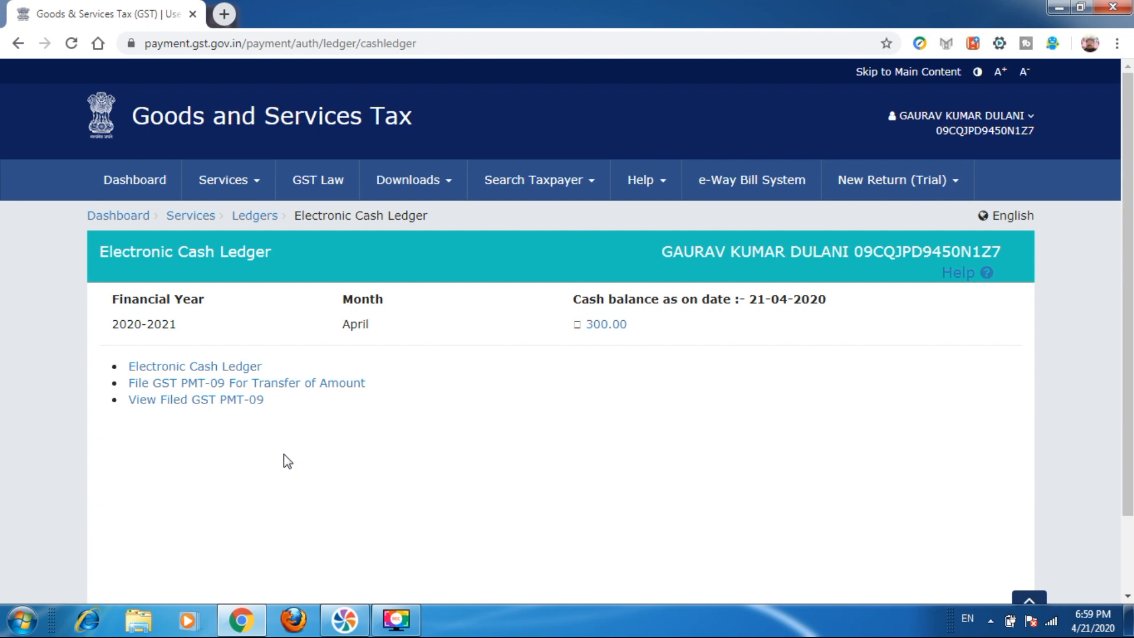
{"action": "left_click", "coordinate": [214, 390]}
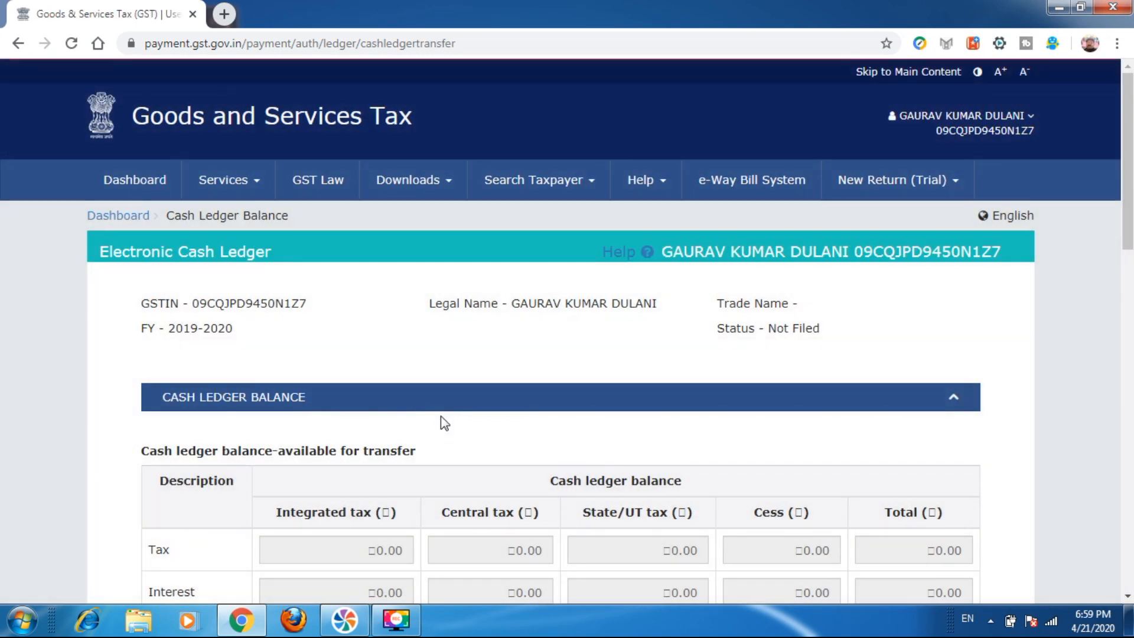
Examine the available cash ledger balance, the updated balance preview and the Add record section of the transfer form.
{"action": "scroll", "coordinate": [514, 406], "scroll_direction": "down", "scroll_amount": 1}
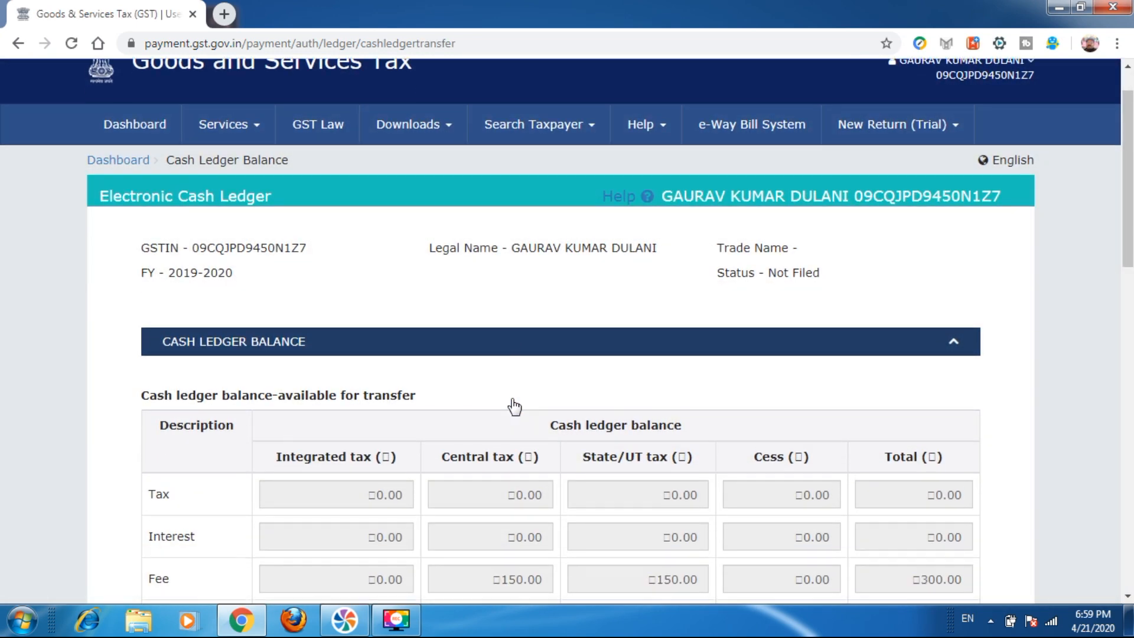
{"action": "scroll", "coordinate": [514, 406], "scroll_direction": "down", "scroll_amount": 1}
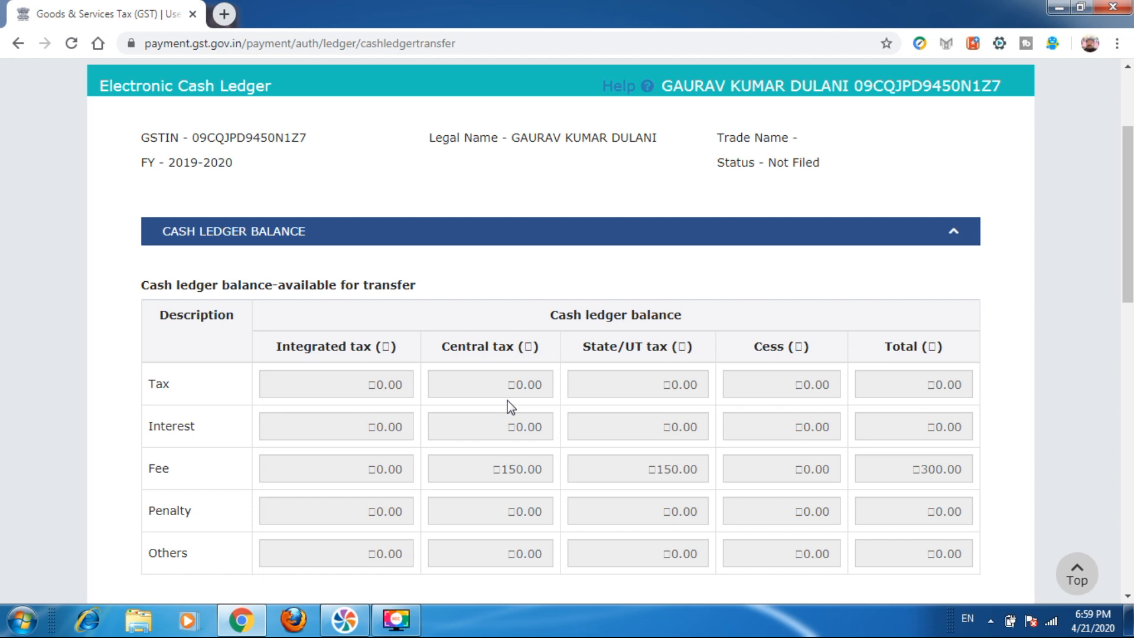
{"action": "scroll", "coordinate": [501, 401], "scroll_direction": "down", "scroll_amount": 1}
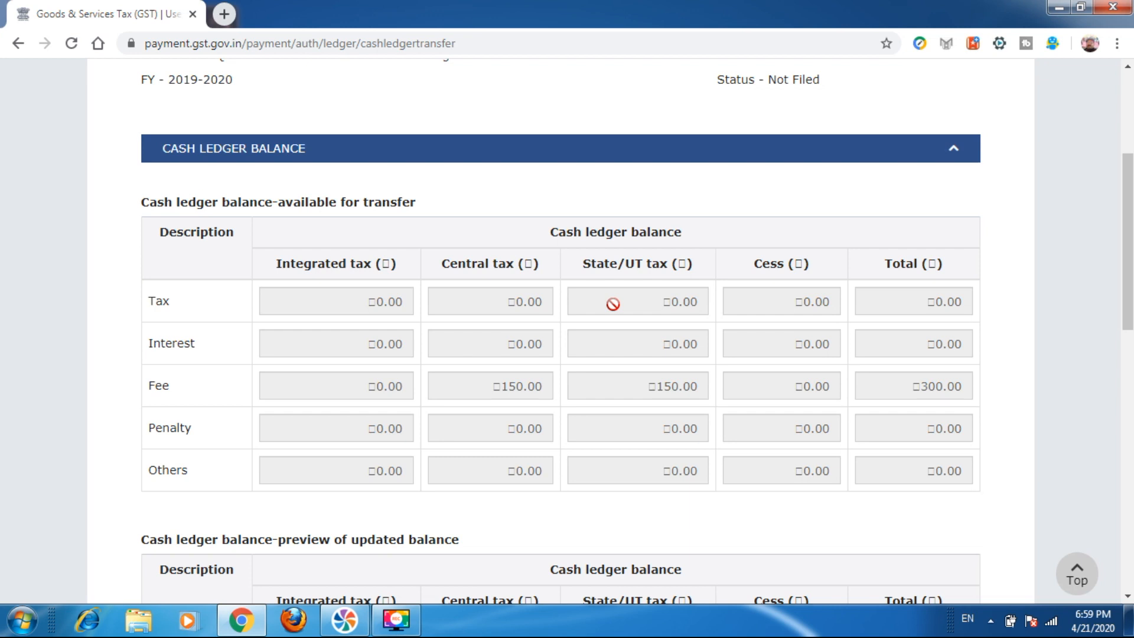
{"action": "scroll", "coordinate": [611, 307], "scroll_direction": "down", "scroll_amount": 4}
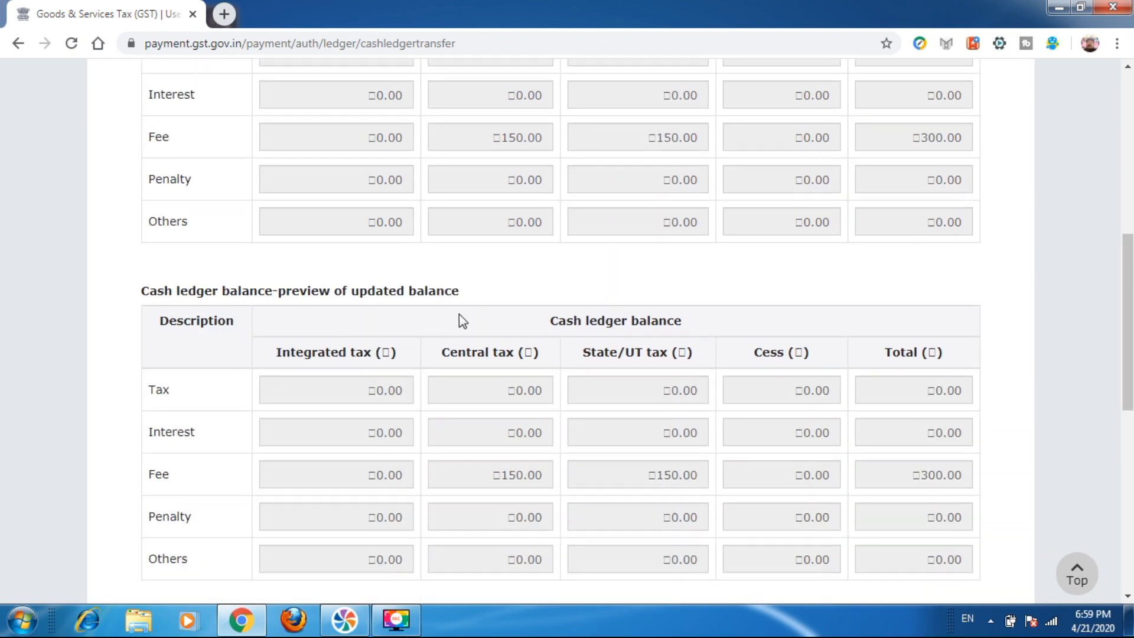
{"action": "scroll", "coordinate": [465, 324], "scroll_direction": "down", "scroll_amount": 3}
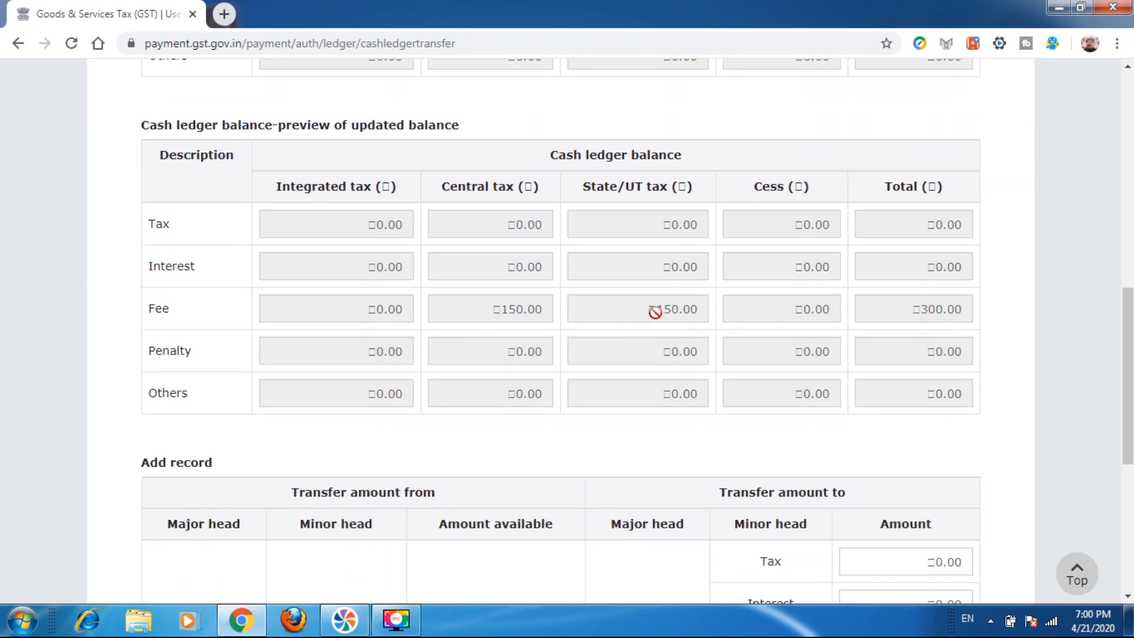
{"action": "scroll", "coordinate": [655, 311], "scroll_direction": "down", "scroll_amount": 3}
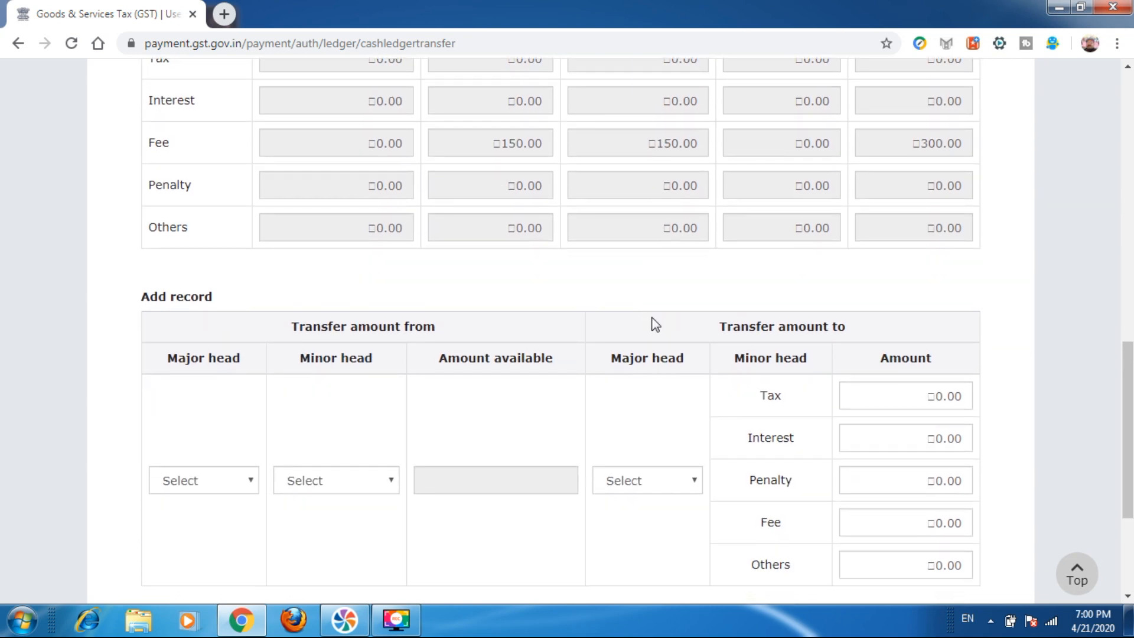
{"action": "scroll", "coordinate": [649, 328], "scroll_direction": "down", "scroll_amount": 2}
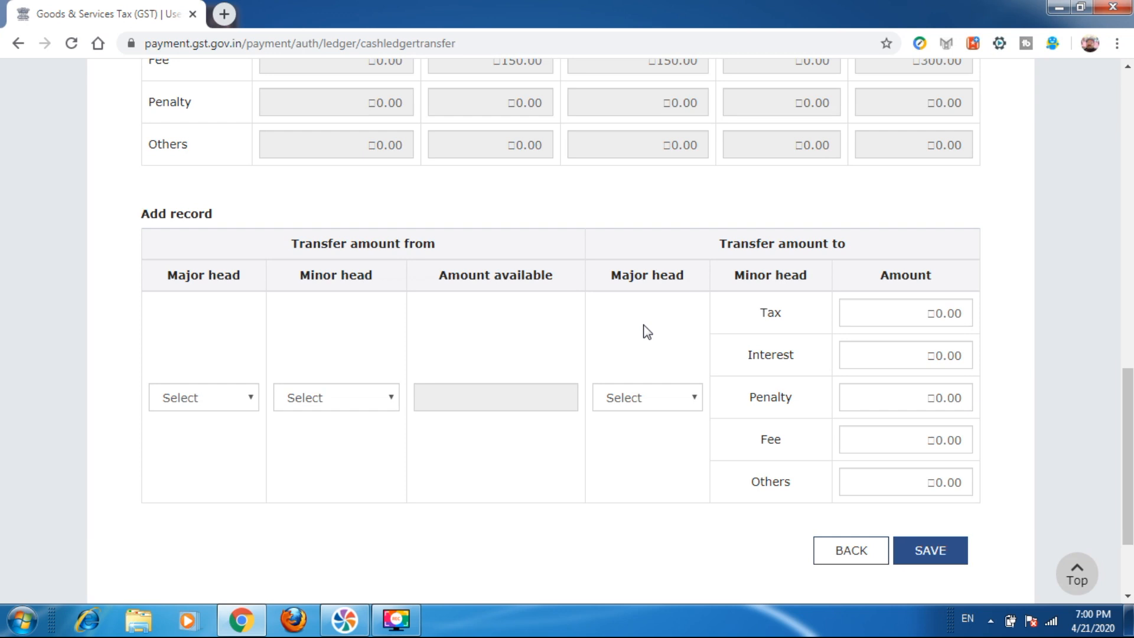
{"action": "scroll", "coordinate": [647, 331], "scroll_direction": "up", "scroll_amount": 3}
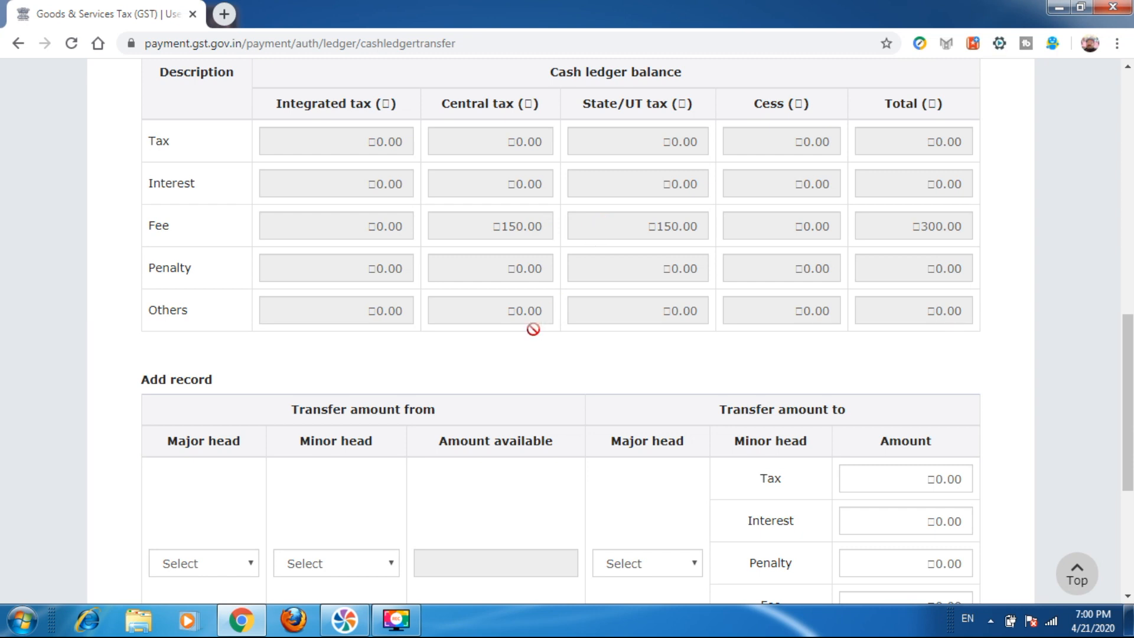
{"action": "scroll", "coordinate": [533, 336], "scroll_direction": "down", "scroll_amount": 1}
{"action": "scroll", "coordinate": [289, 407], "scroll_direction": "down", "scroll_amount": 2}
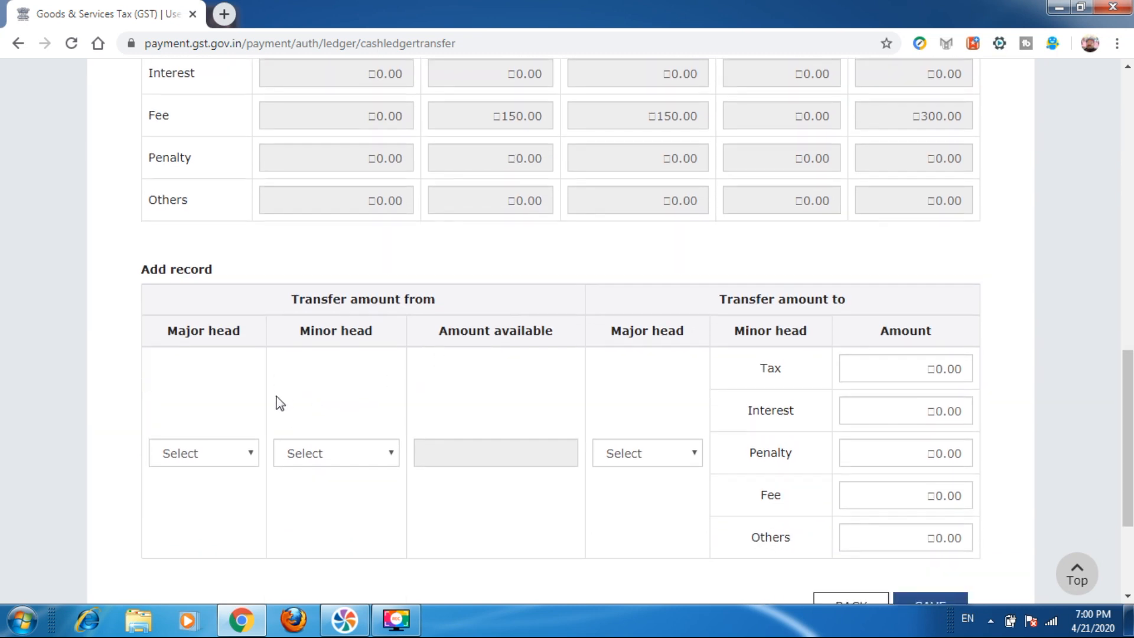
Set the transfer source in the new record to major head CGST and minor head Fee.
{"action": "left_click", "coordinate": [248, 315]}
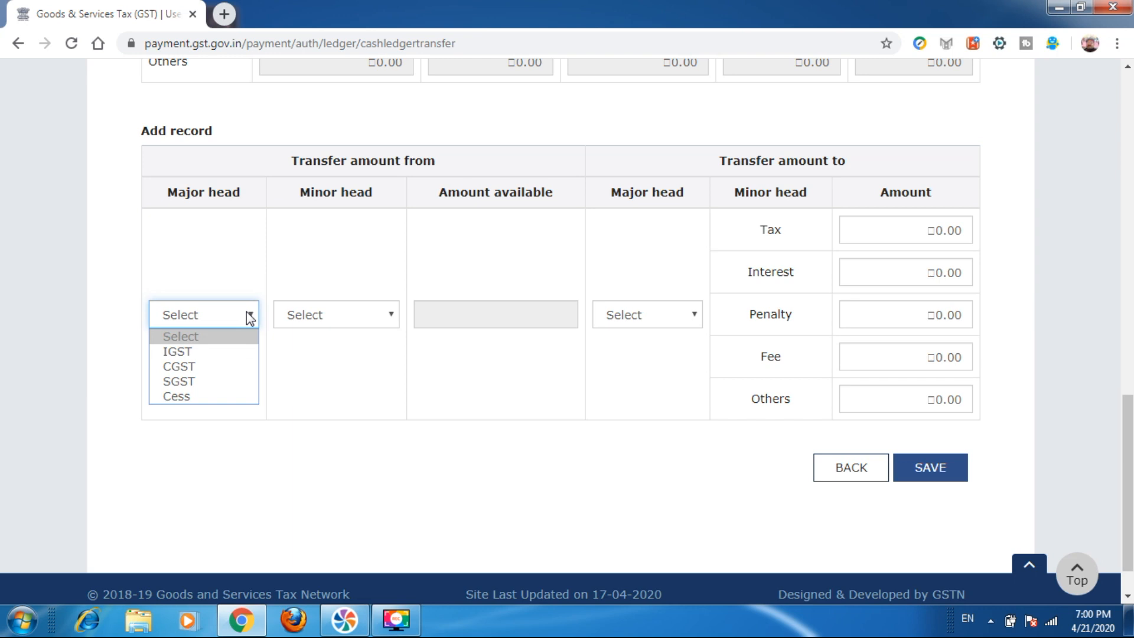
{"action": "left_click", "coordinate": [212, 367]}
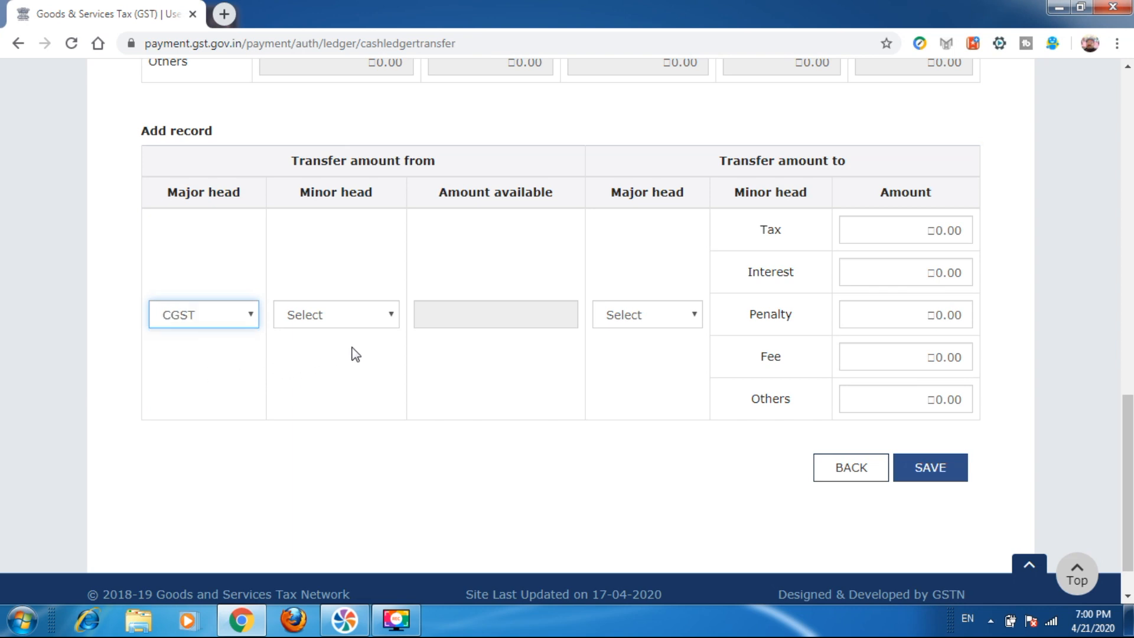
{"action": "left_click", "coordinate": [393, 318]}
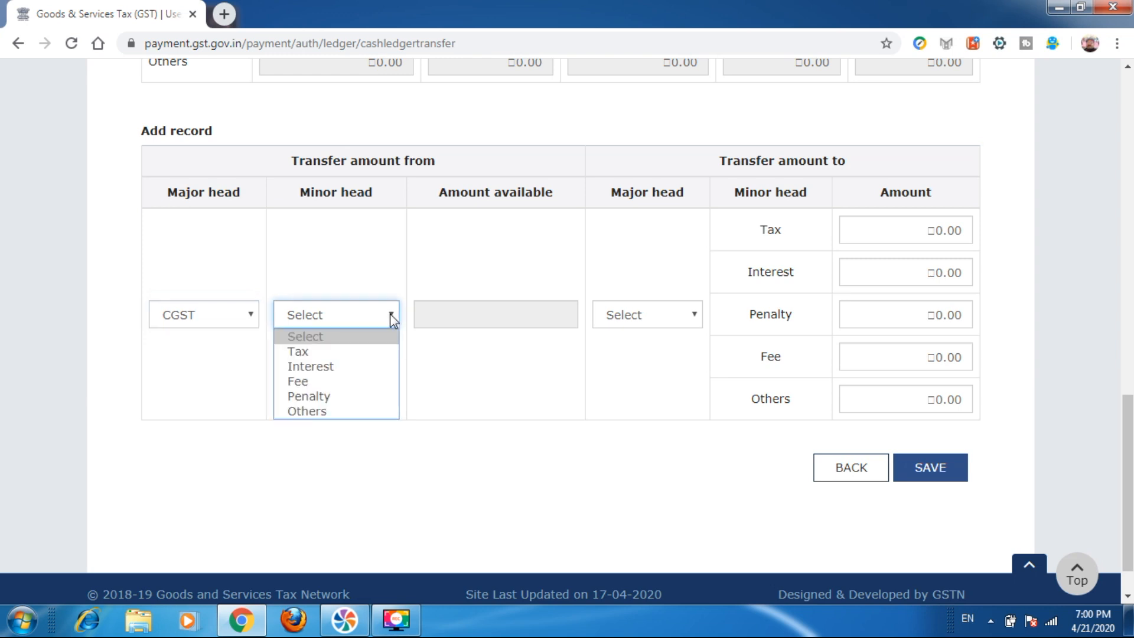
{"action": "left_click", "coordinate": [337, 381]}
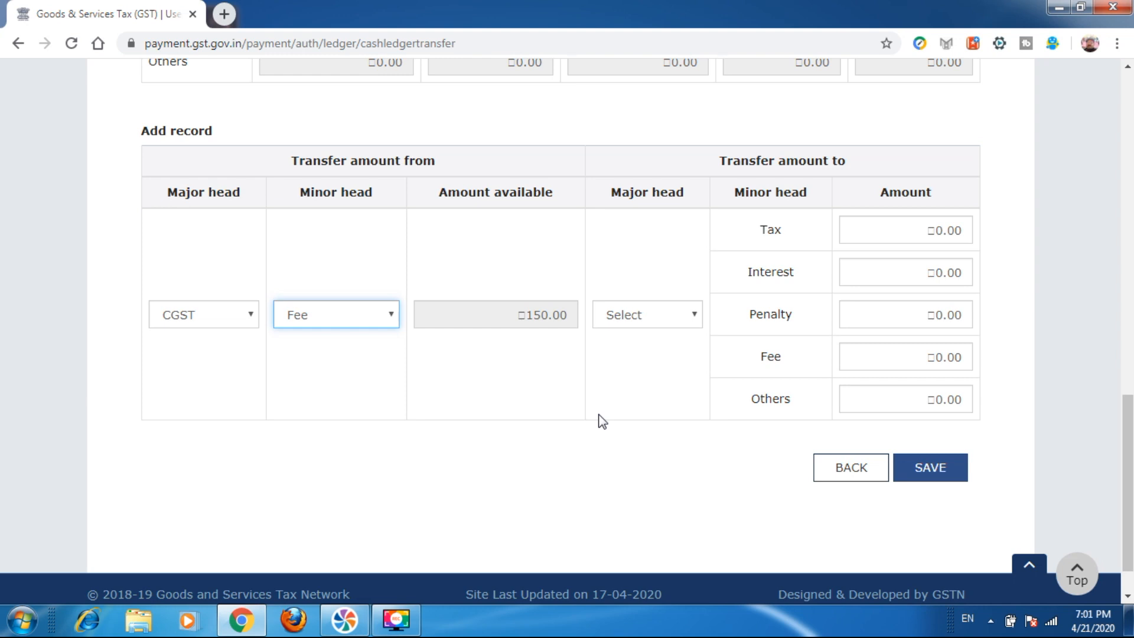
Set the destination to SGST with a Tax amount of 50, and save the transfer record, confirming the intended transfer.
{"action": "left_click", "coordinate": [693, 317]}
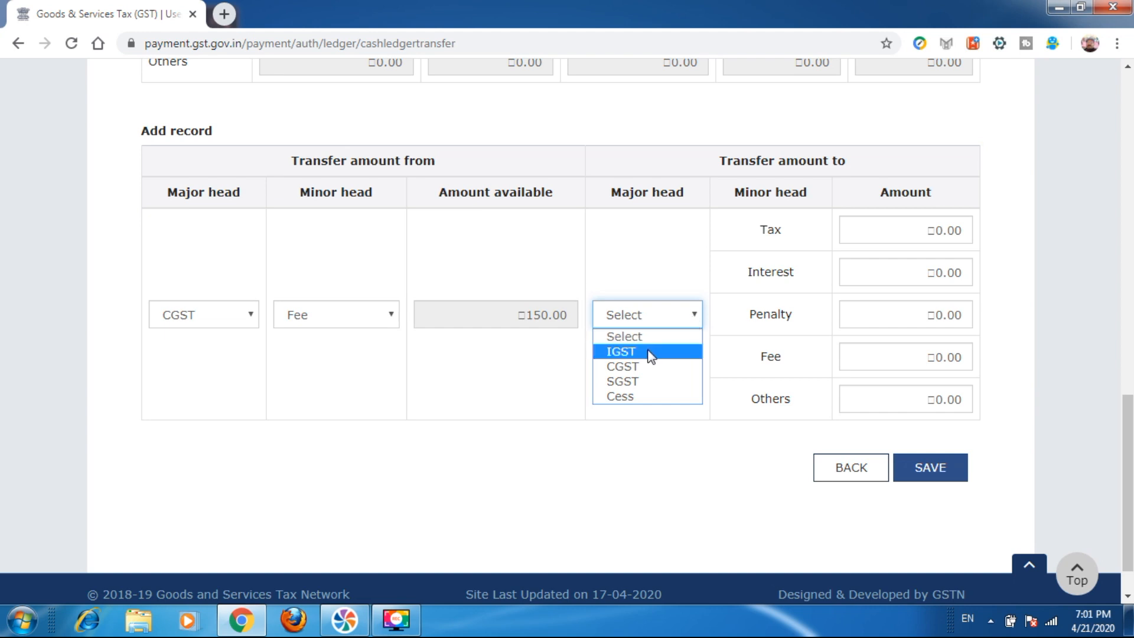
{"action": "left_click", "coordinate": [642, 383]}
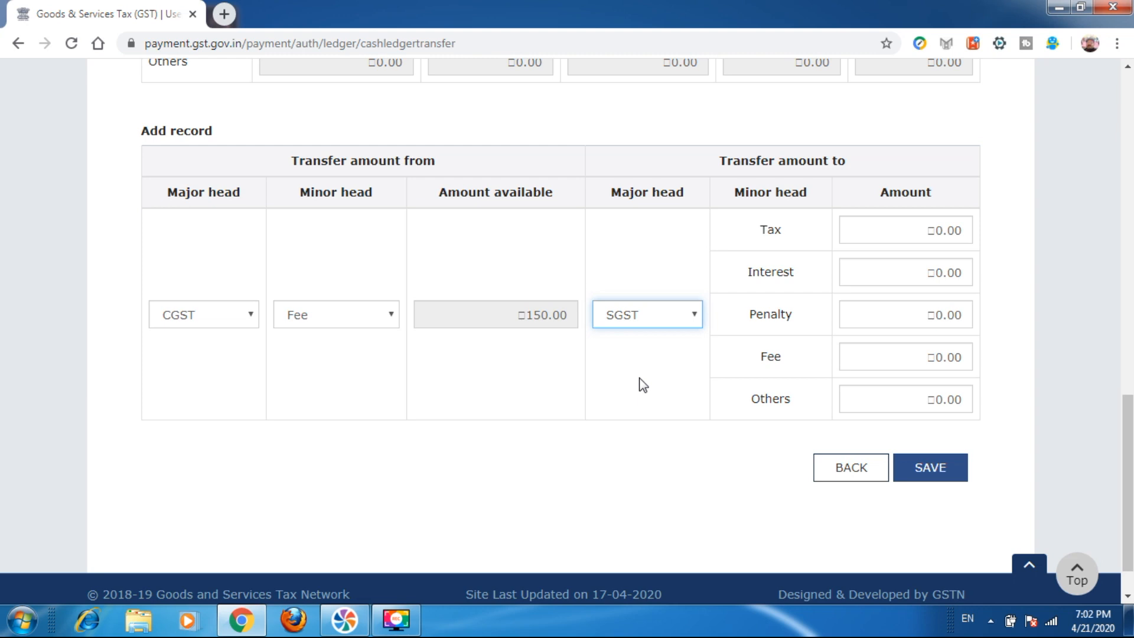
{"action": "left_click", "coordinate": [865, 233]}
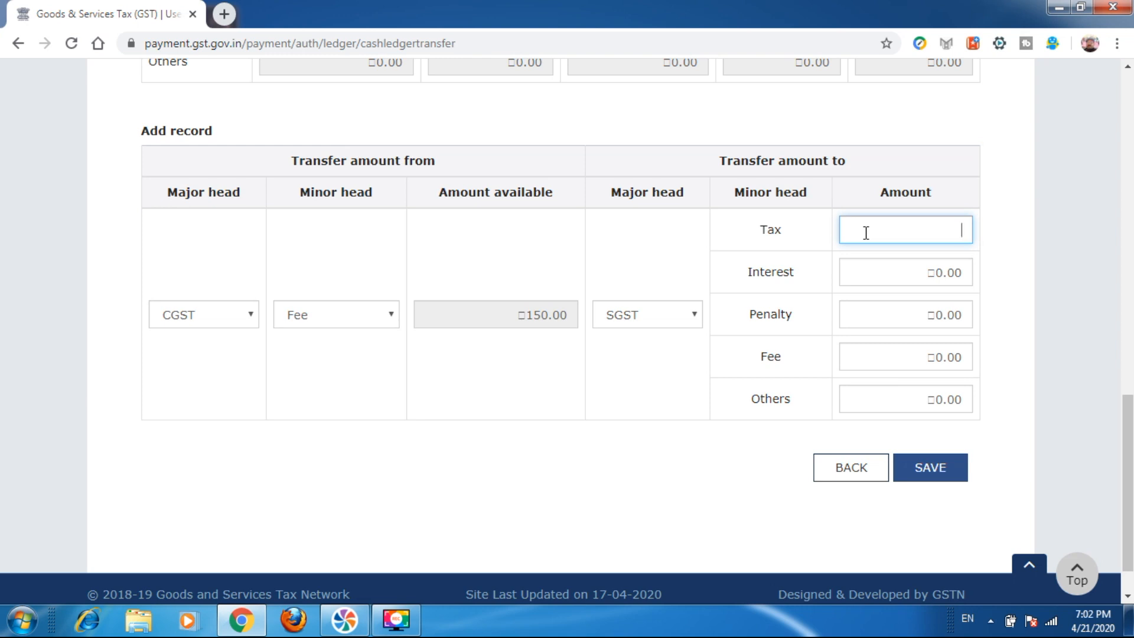
{"action": "type", "text": "50"}
{"action": "left_click", "coordinate": [911, 473]}
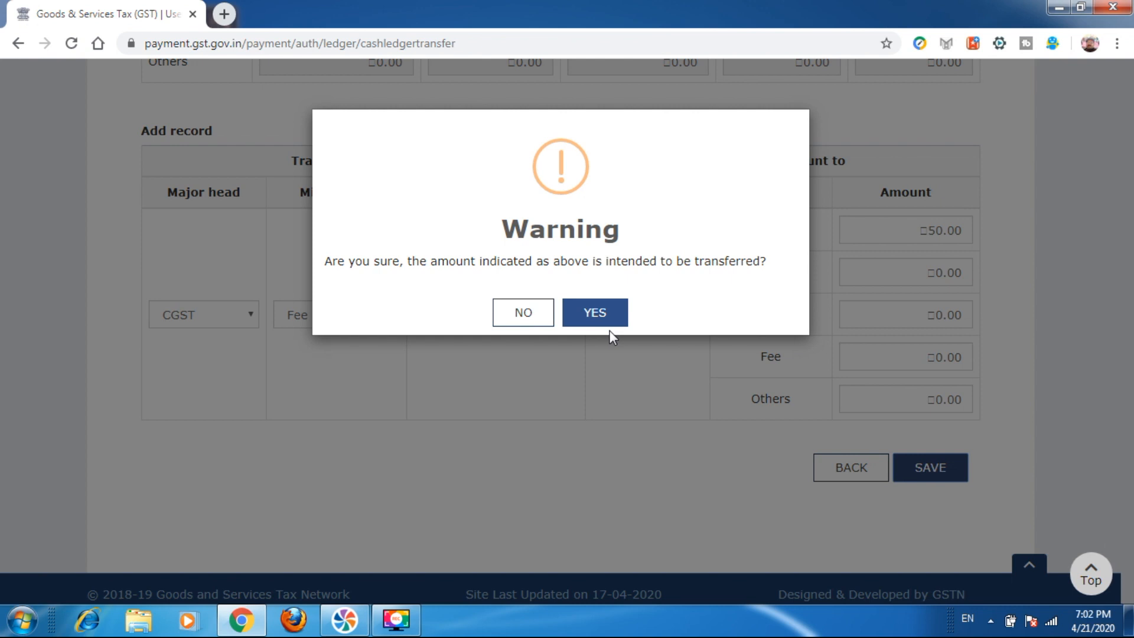
{"action": "left_click", "coordinate": [594, 324]}
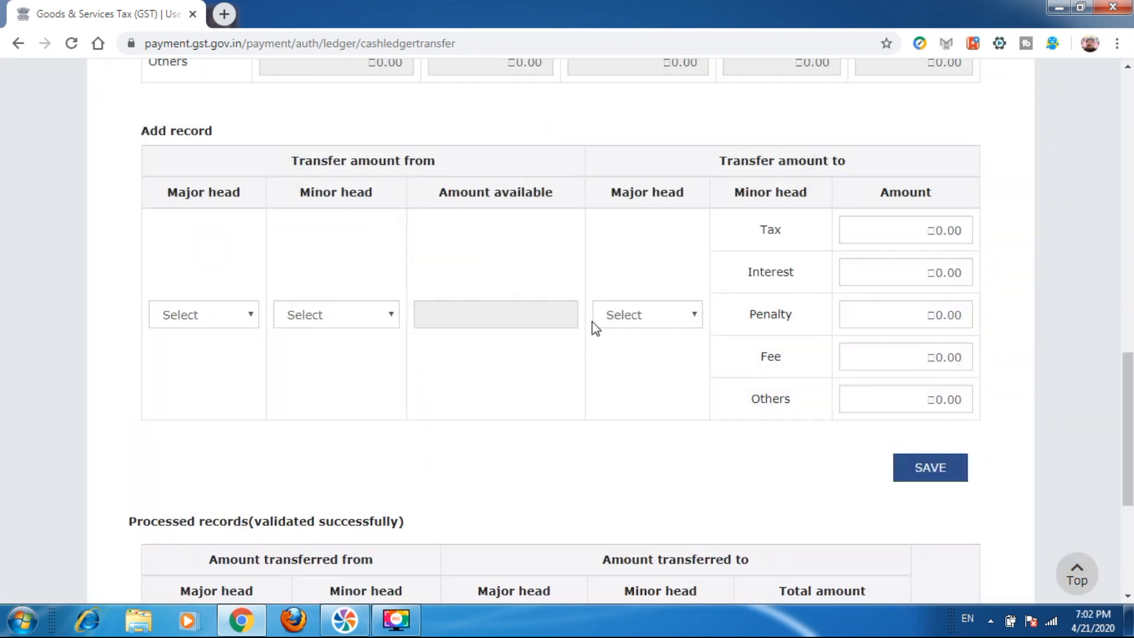
Review the updated cash ledger balance preview and the minor head details of the processed CGST to SGST record.
{"action": "scroll", "coordinate": [690, 413], "scroll_direction": "down", "scroll_amount": 1}
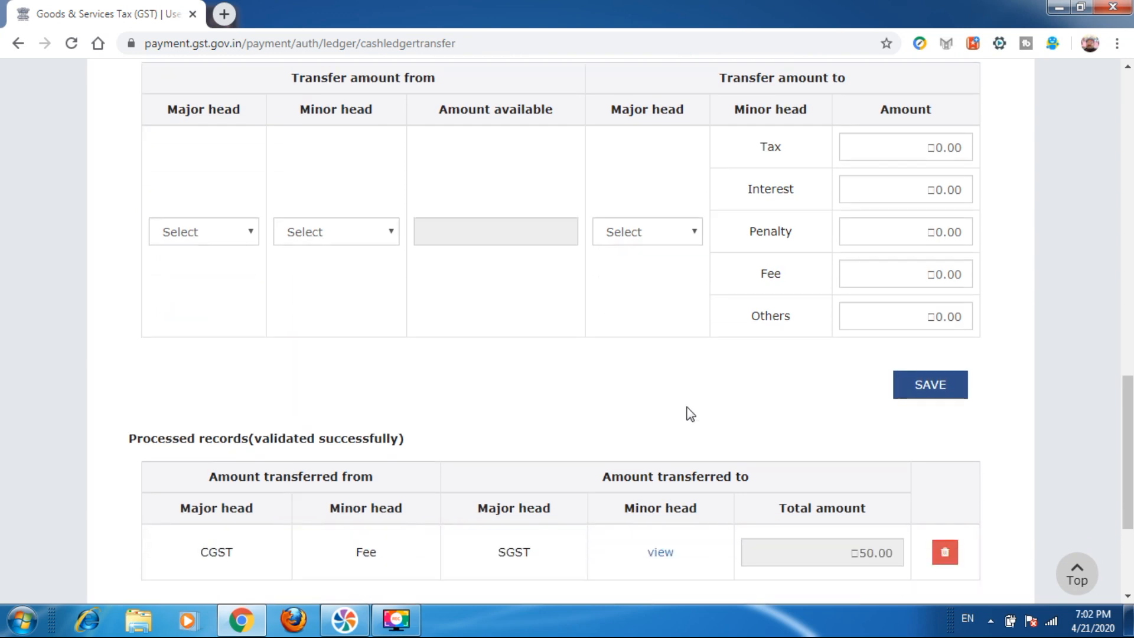
{"action": "scroll", "coordinate": [689, 413], "scroll_direction": "down", "scroll_amount": 1}
{"action": "scroll", "coordinate": [689, 413], "scroll_direction": "up", "scroll_amount": 5}
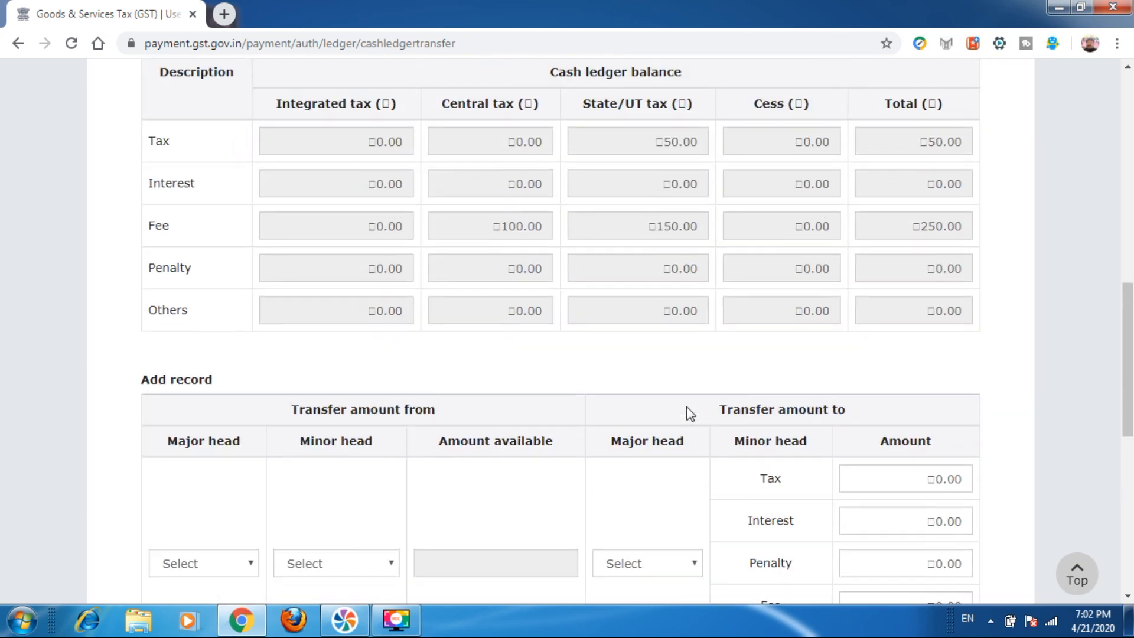
{"action": "scroll", "coordinate": [690, 414], "scroll_direction": "up", "scroll_amount": 1}
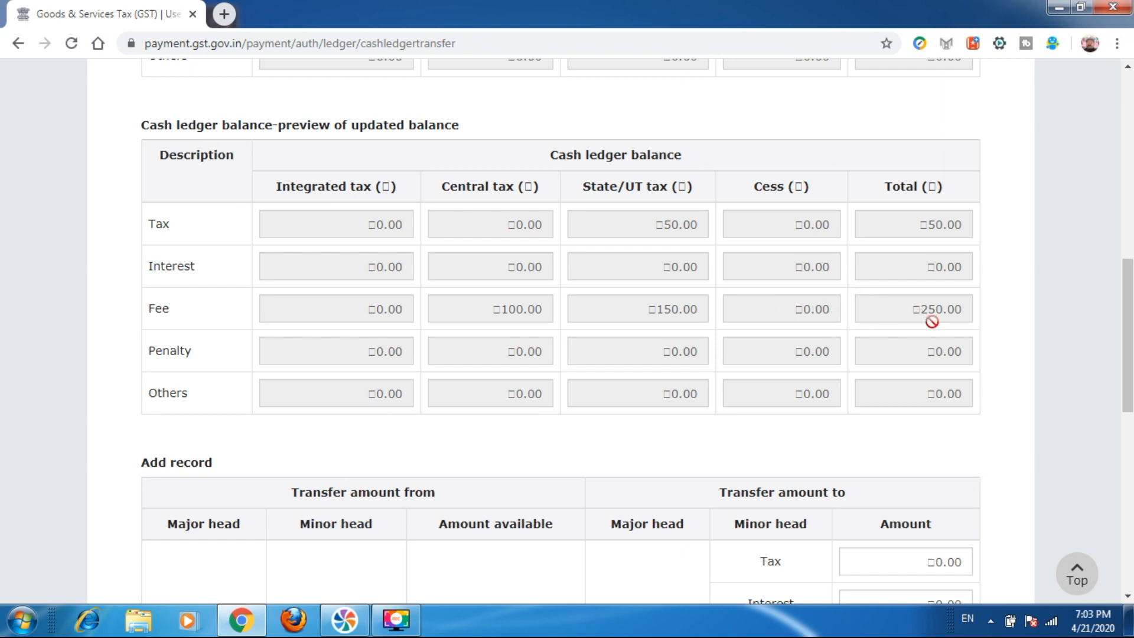
{"action": "scroll", "coordinate": [927, 322], "scroll_direction": "down", "scroll_amount": 3}
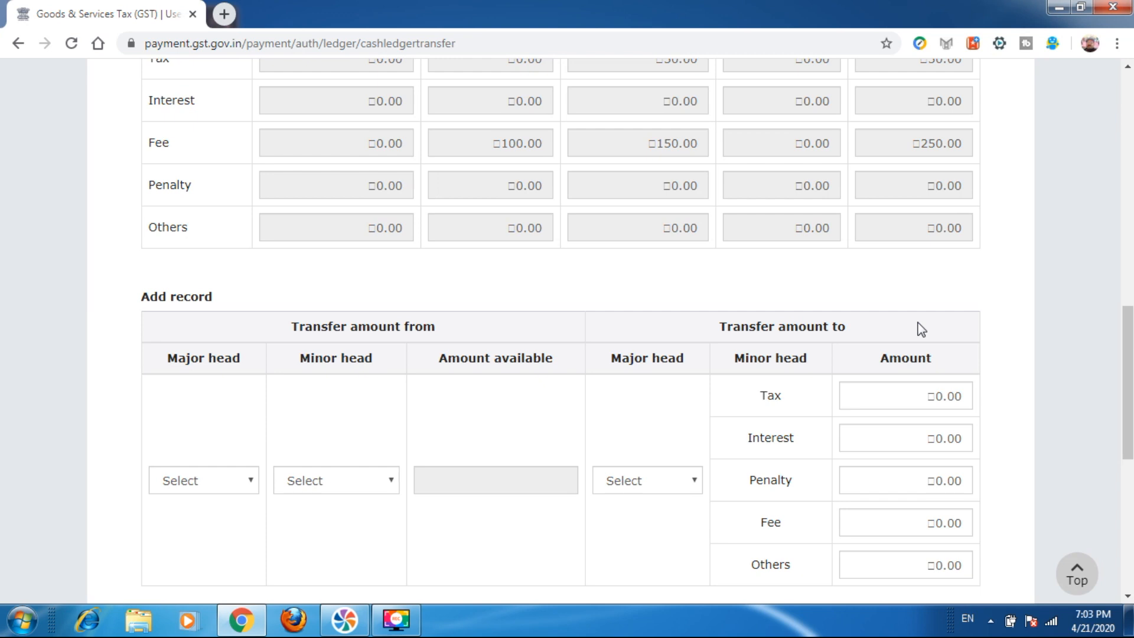
{"action": "scroll", "coordinate": [862, 313], "scroll_direction": "down", "scroll_amount": 3}
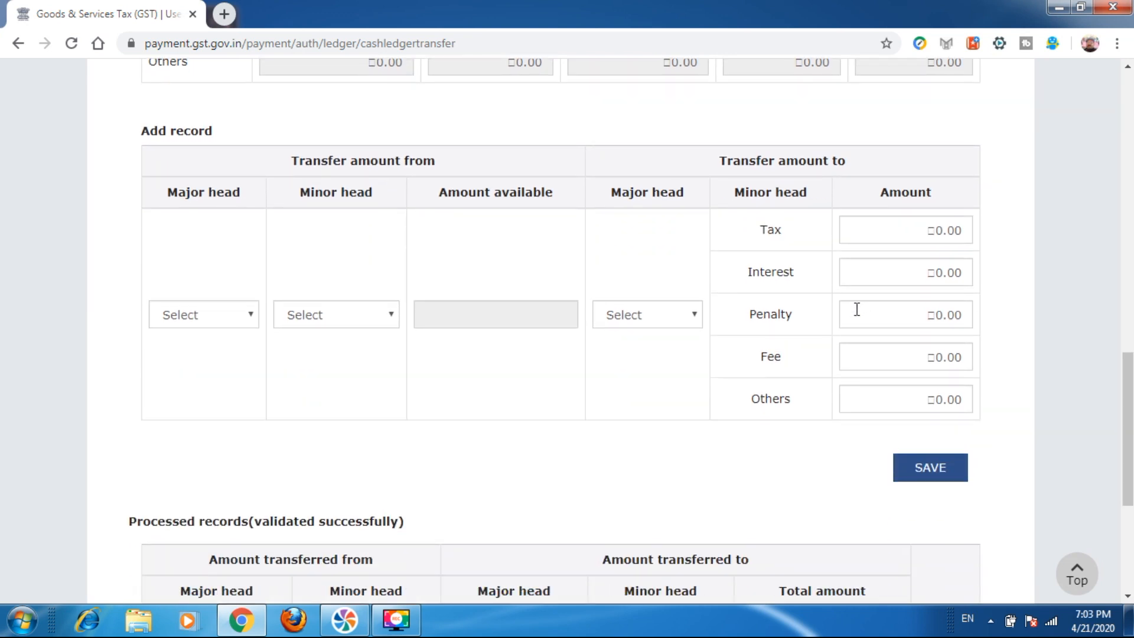
{"action": "scroll", "coordinate": [857, 310], "scroll_direction": "down", "scroll_amount": 4}
{"action": "scroll", "coordinate": [856, 316], "scroll_direction": "down", "scroll_amount": 1}
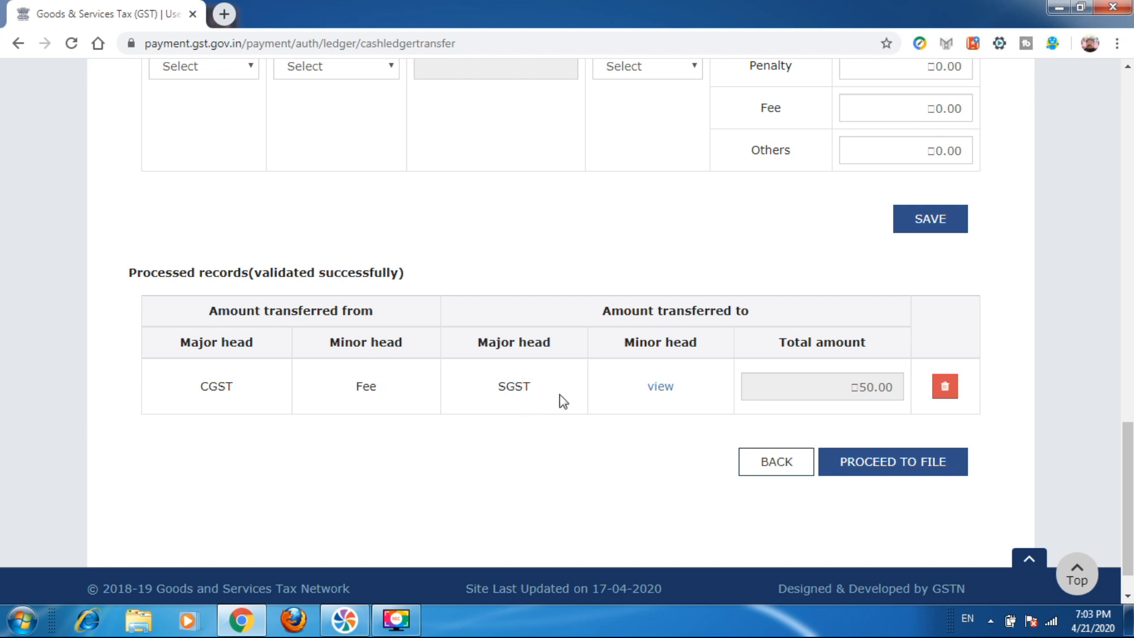
{"action": "left_click", "coordinate": [662, 389]}
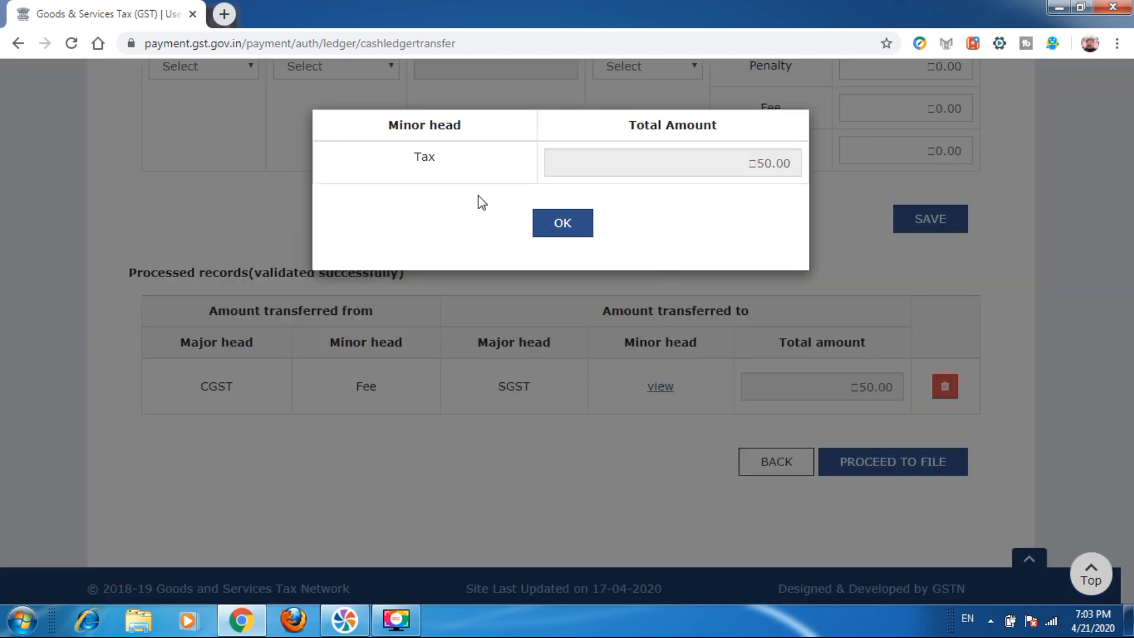
{"action": "left_click", "coordinate": [562, 224]}
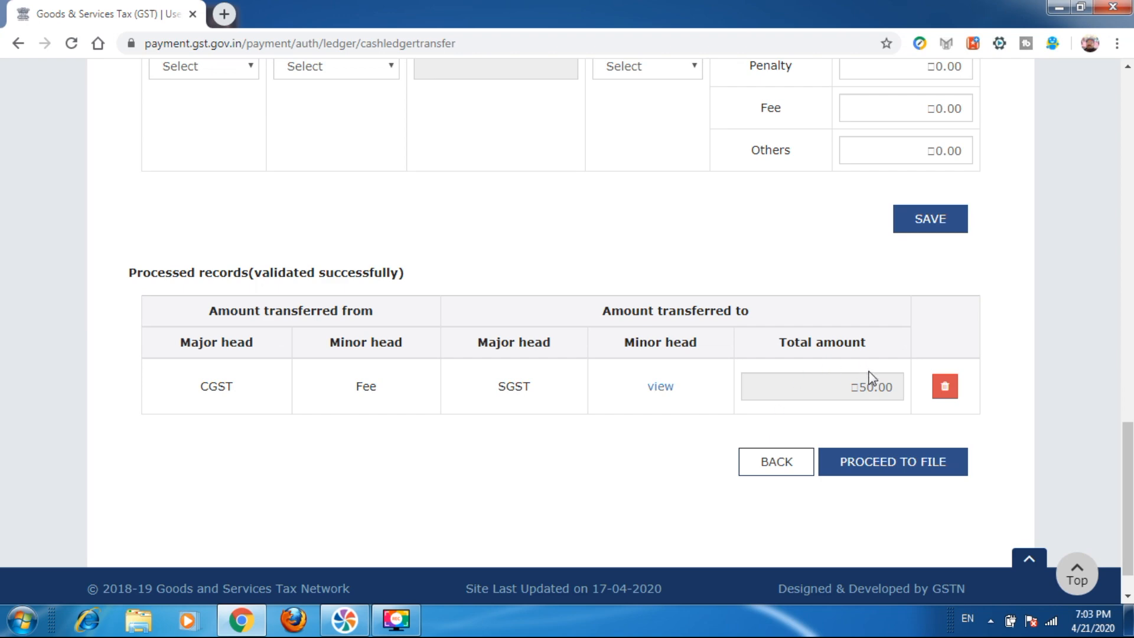
Proceed to file the processed transfer record and review the cash ledger preview down to the Verification section.
{"action": "left_click", "coordinate": [880, 463]}
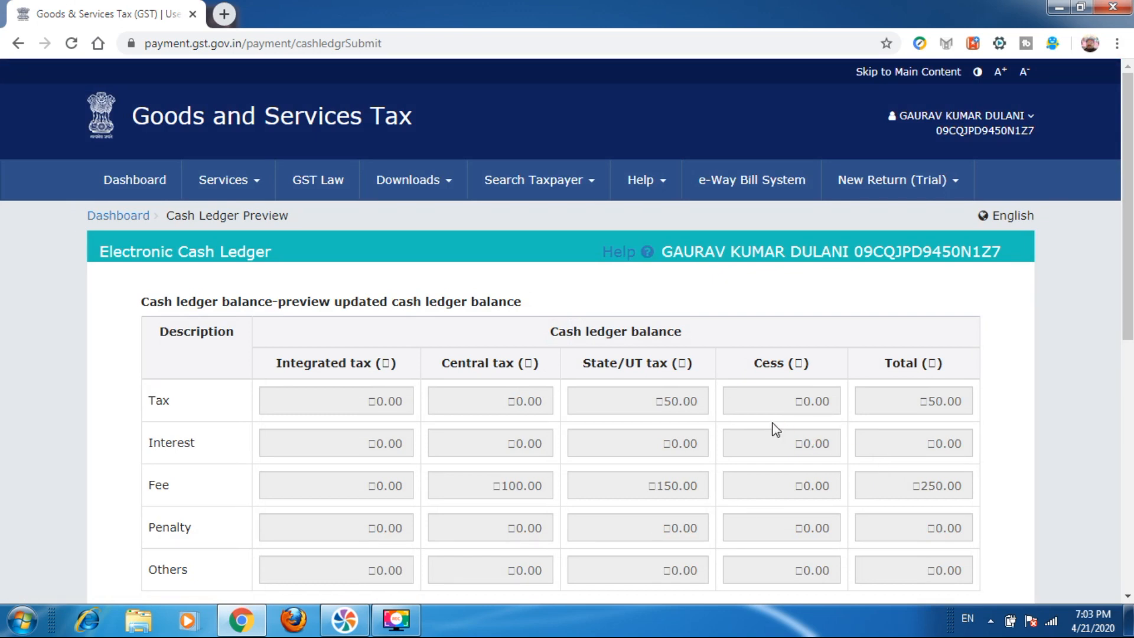
{"action": "scroll", "coordinate": [776, 430], "scroll_direction": "down", "scroll_amount": 3}
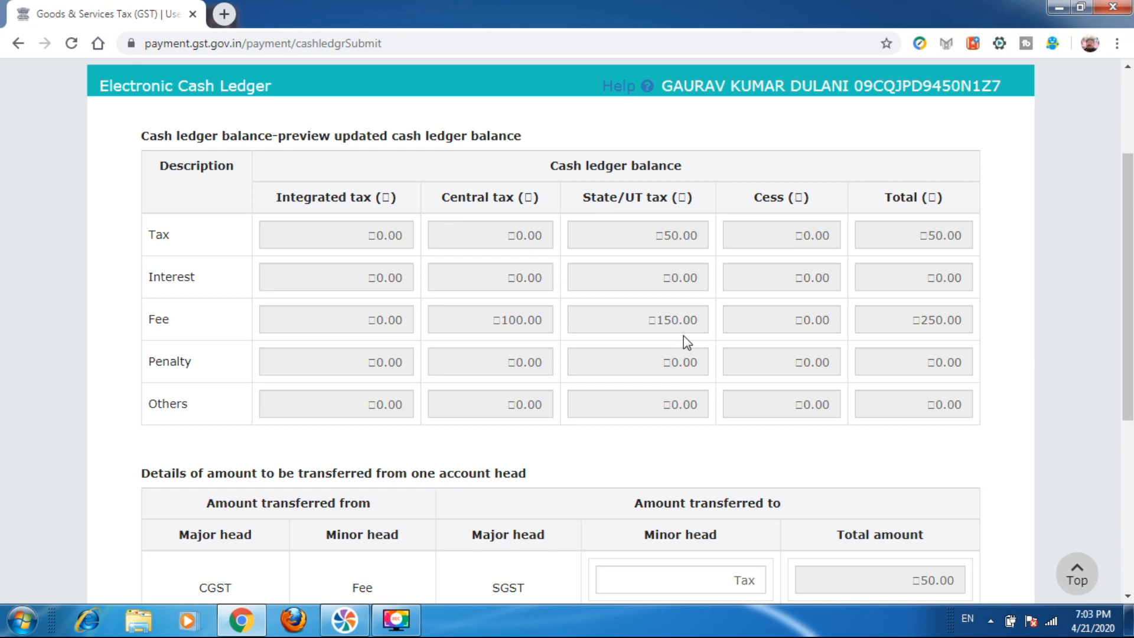
{"action": "scroll", "coordinate": [689, 326], "scroll_direction": "down", "scroll_amount": 4}
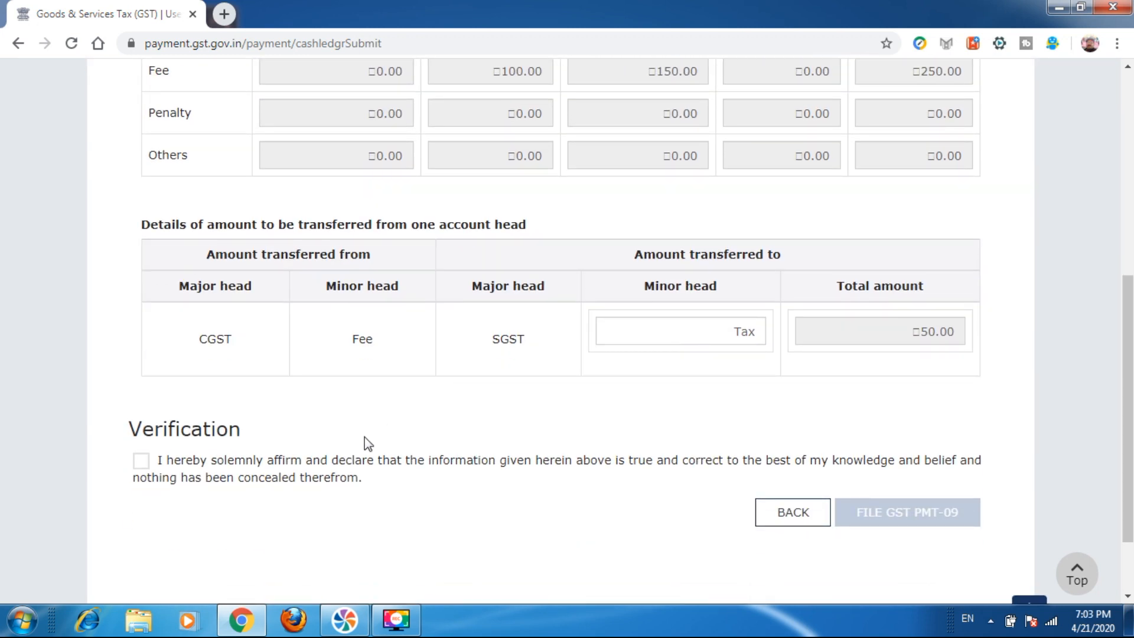
Accept the verification declaration, select the authorised signatory, and file GST PMT-09, confirming the intended transfer.
{"action": "left_click", "coordinate": [140, 460]}
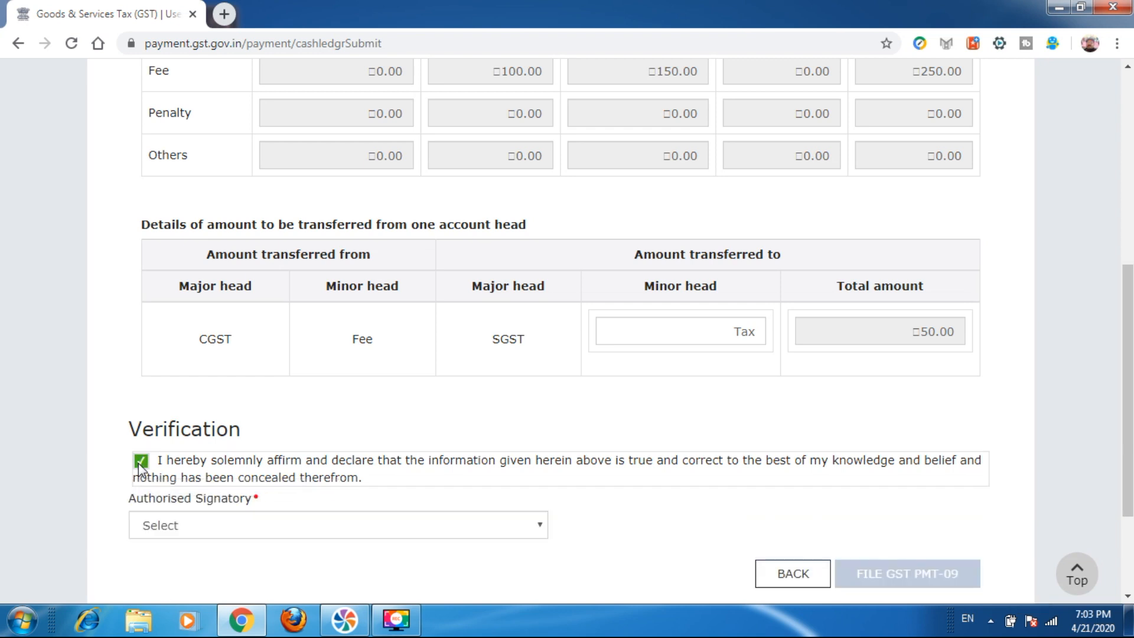
{"action": "left_click", "coordinate": [542, 524]}
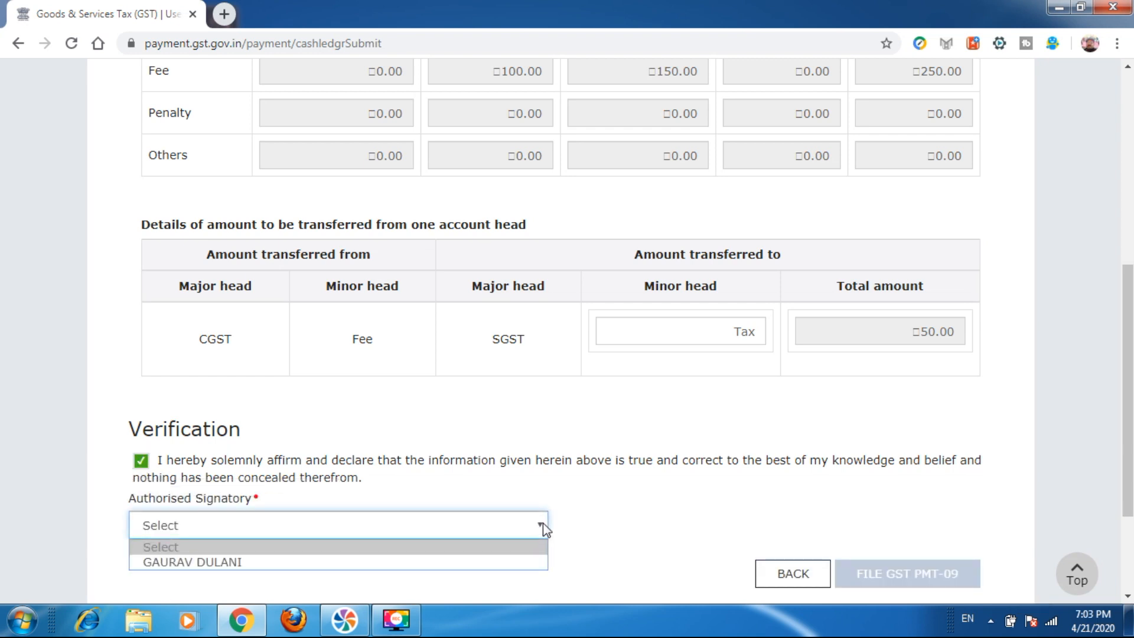
{"action": "left_click", "coordinate": [335, 564]}
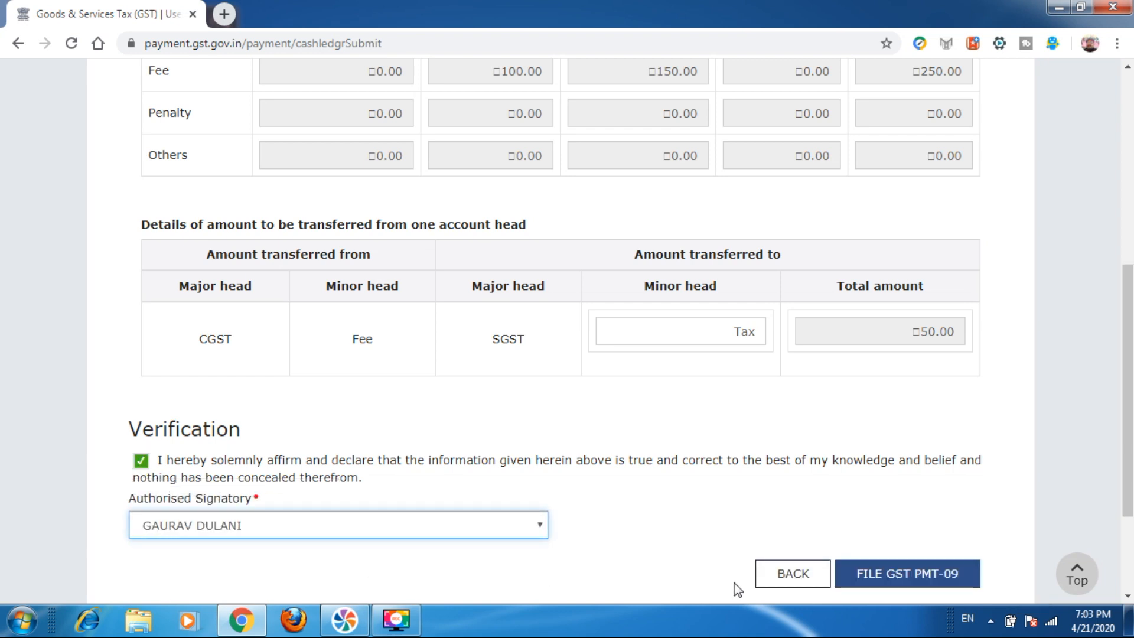
{"action": "left_click", "coordinate": [907, 582]}
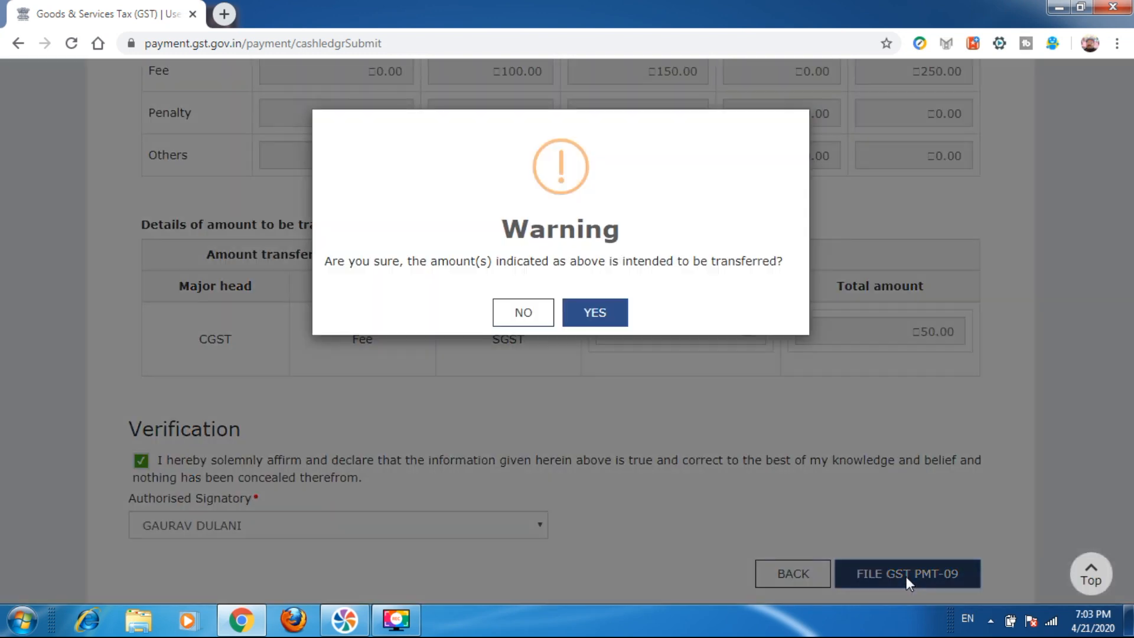
{"action": "left_click", "coordinate": [598, 313]}
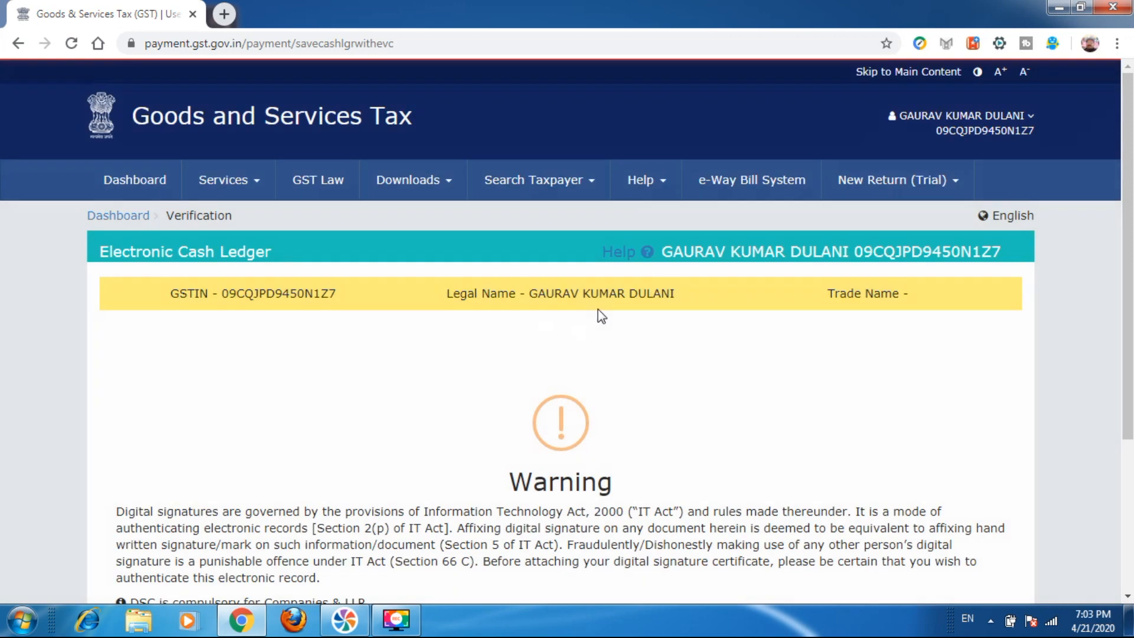
Choose to file with EVC and proceed with the GST PMT-09 filing up to the one-time password entry.
{"action": "scroll", "coordinate": [704, 348], "scroll_direction": "down", "scroll_amount": 4}
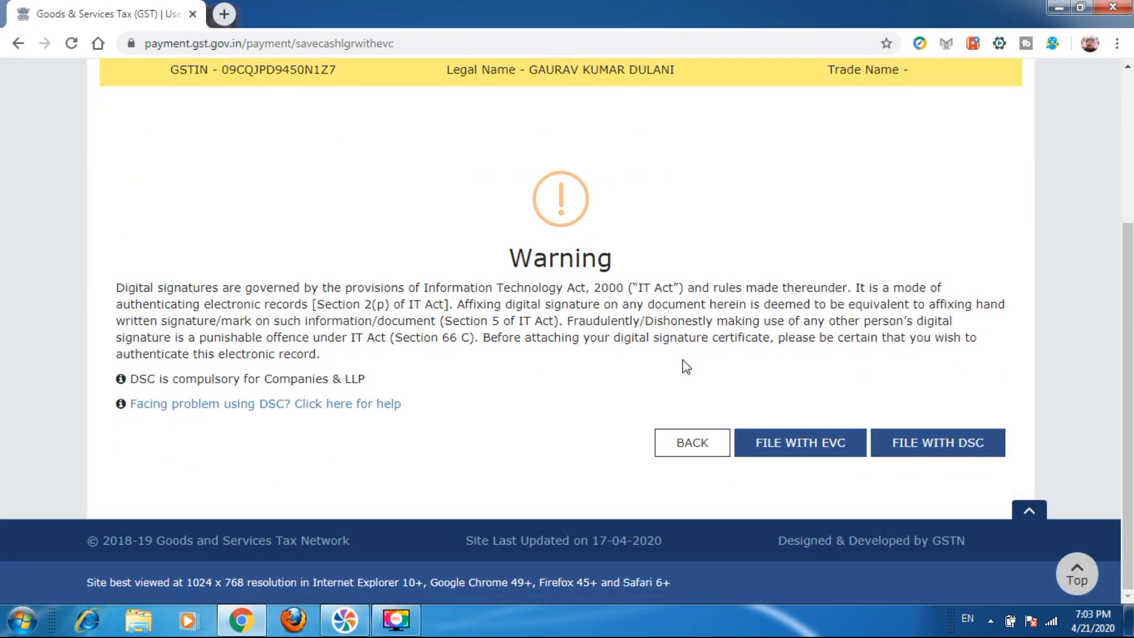
{"action": "left_click", "coordinate": [796, 455]}
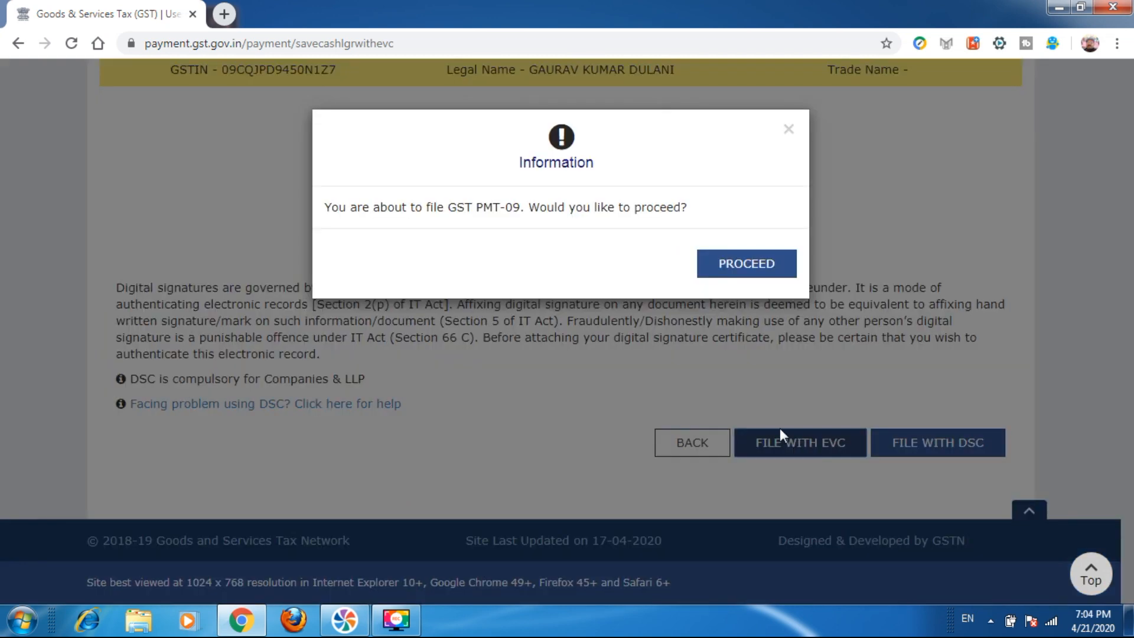
{"action": "left_click", "coordinate": [741, 266]}
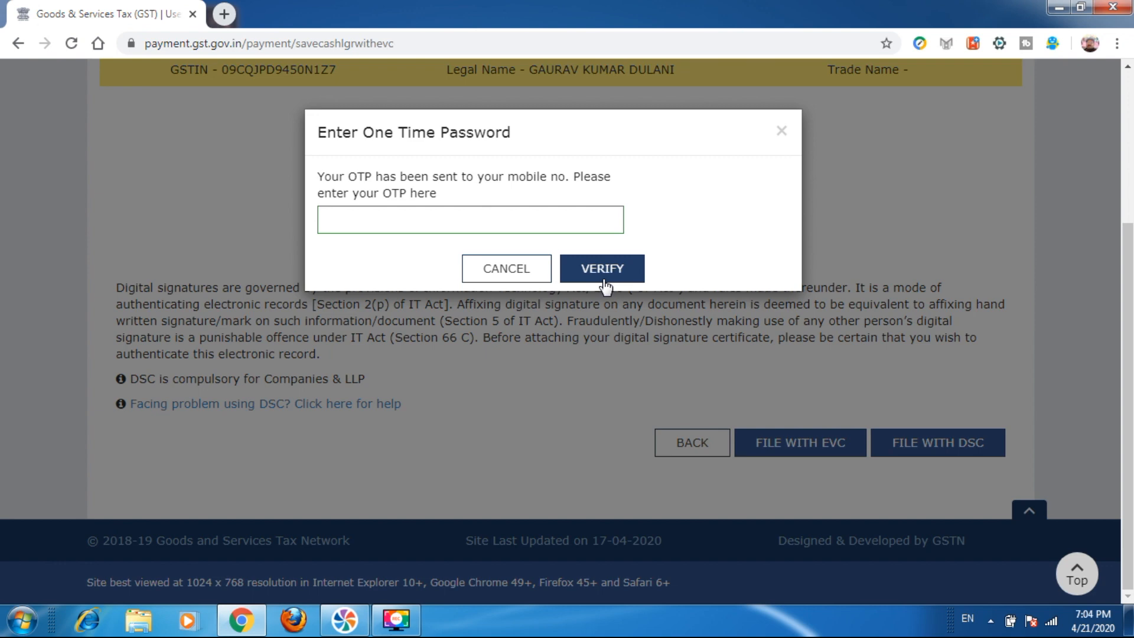
Leave the OTP verification for the Electronic Cash Ledger overview, and briefly view the ledger's period selection page.
{"action": "left_click", "coordinate": [18, 44]}
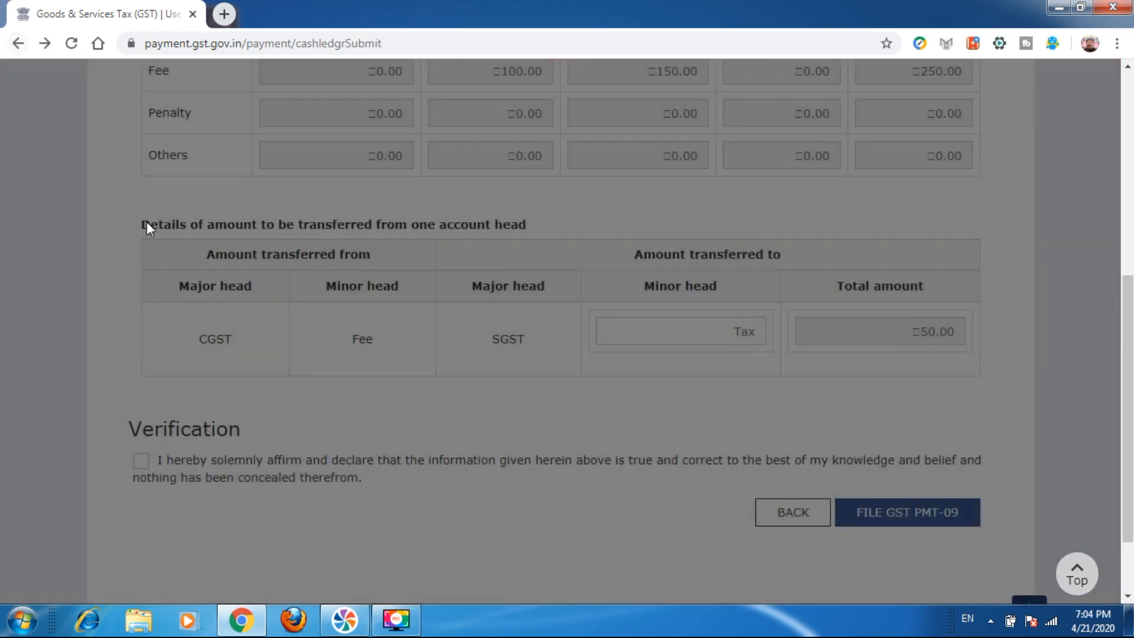
{"action": "left_click", "coordinate": [17, 44]}
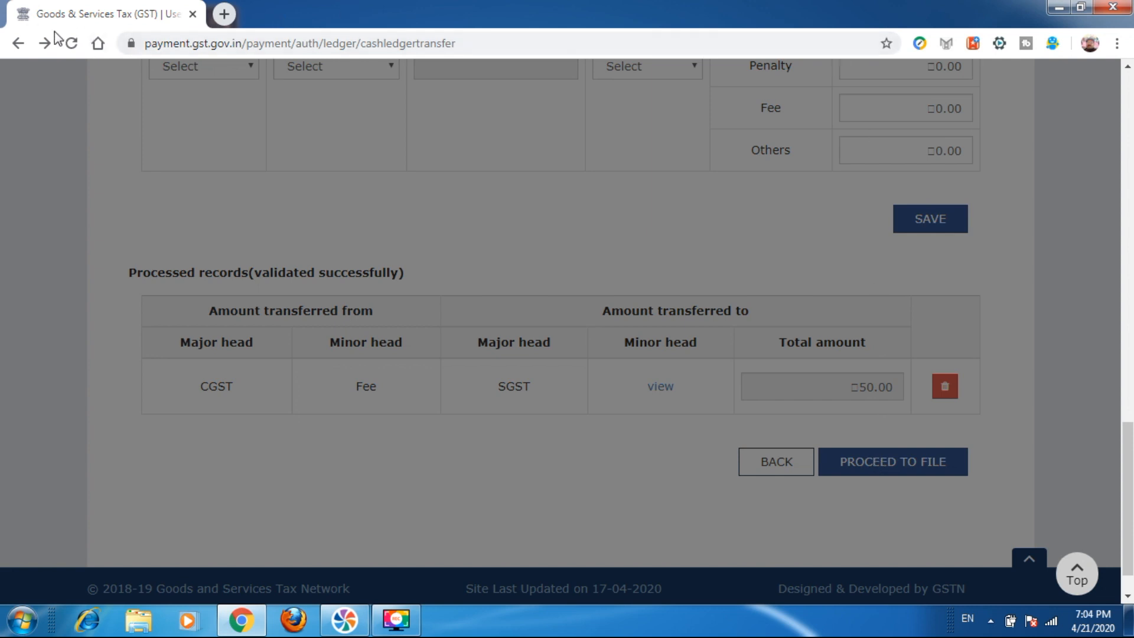
{"action": "left_click", "coordinate": [19, 45]}
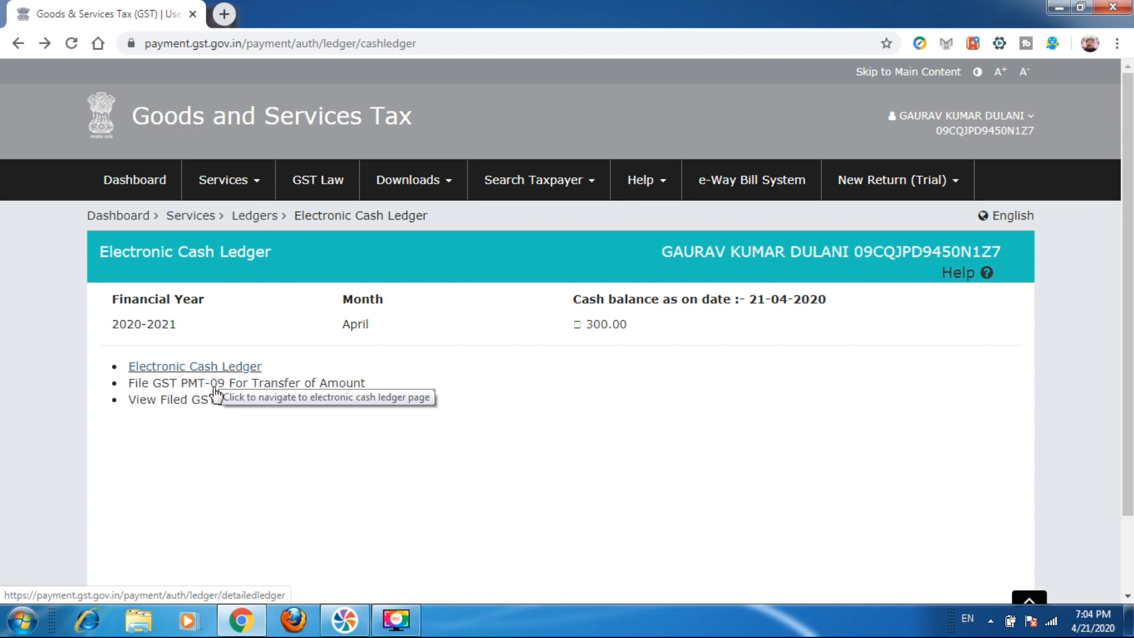
{"action": "left_click", "coordinate": [200, 372]}
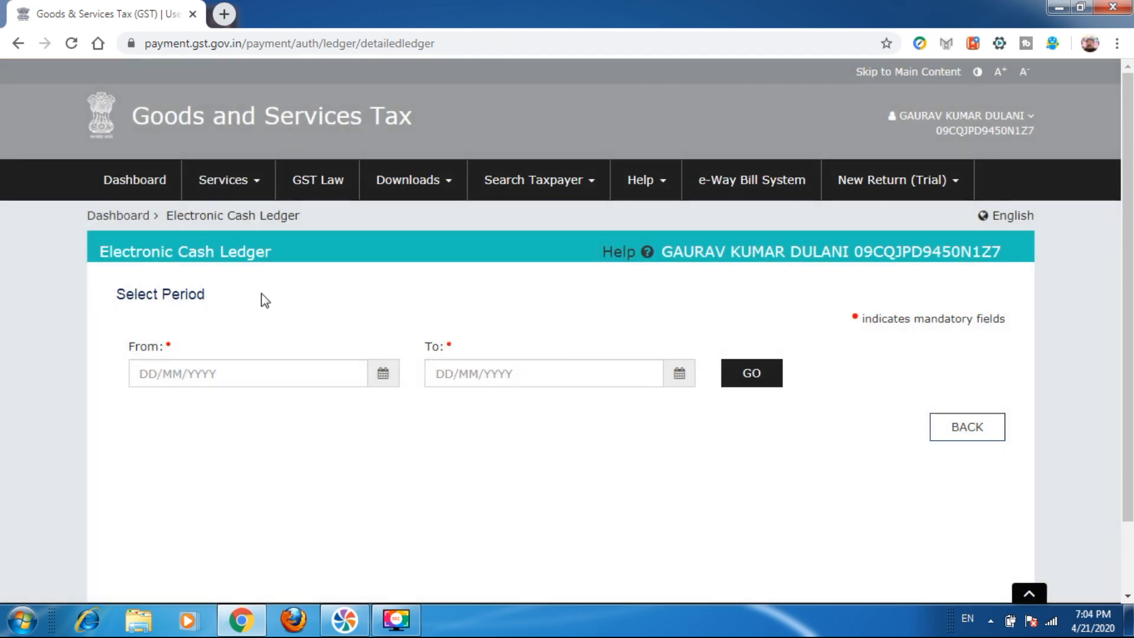
{"action": "left_click", "coordinate": [19, 45]}
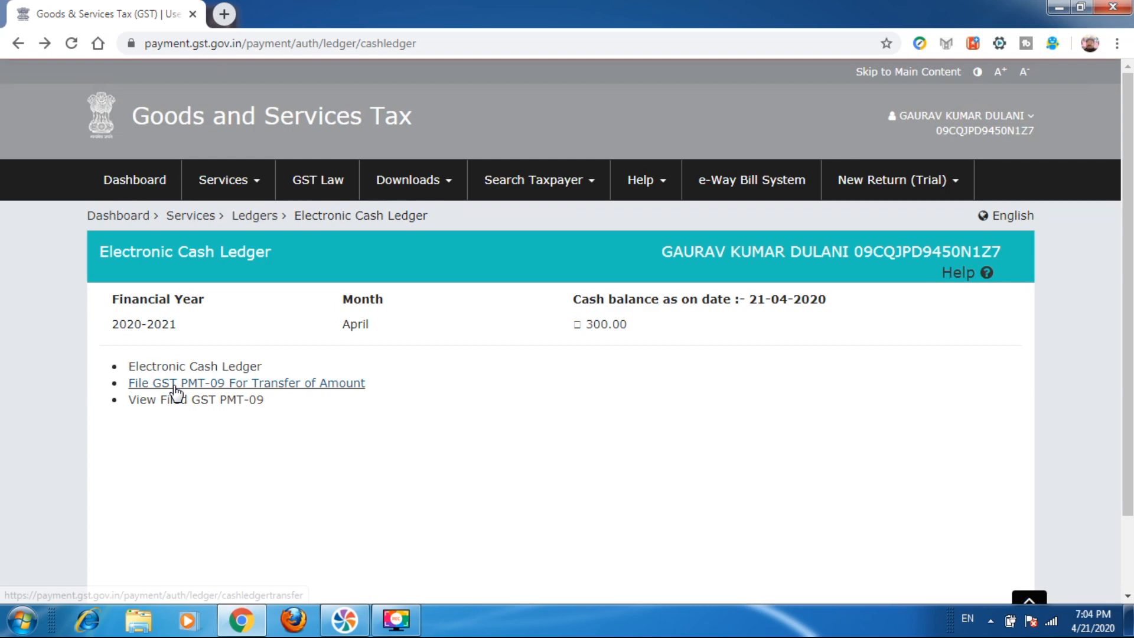
Reopen the GST PMT-09 transfer form and review the available balance, the updated balance preview, the Add record table and the filing status.
{"action": "left_click", "coordinate": [176, 388]}
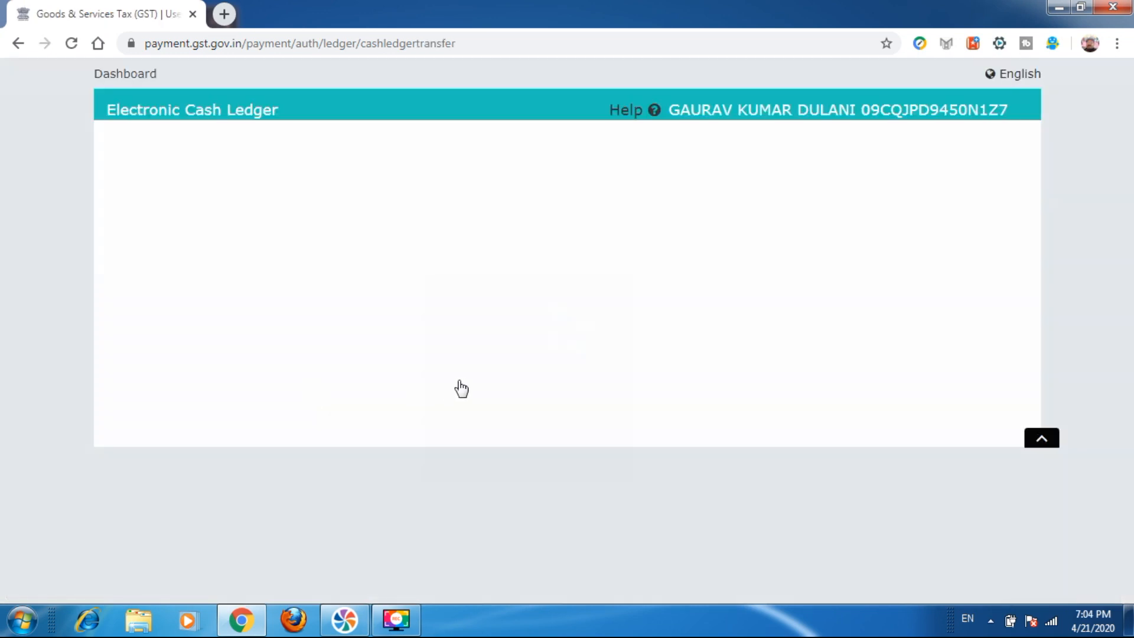
{"action": "scroll", "coordinate": [494, 381], "scroll_direction": "down", "scroll_amount": 4}
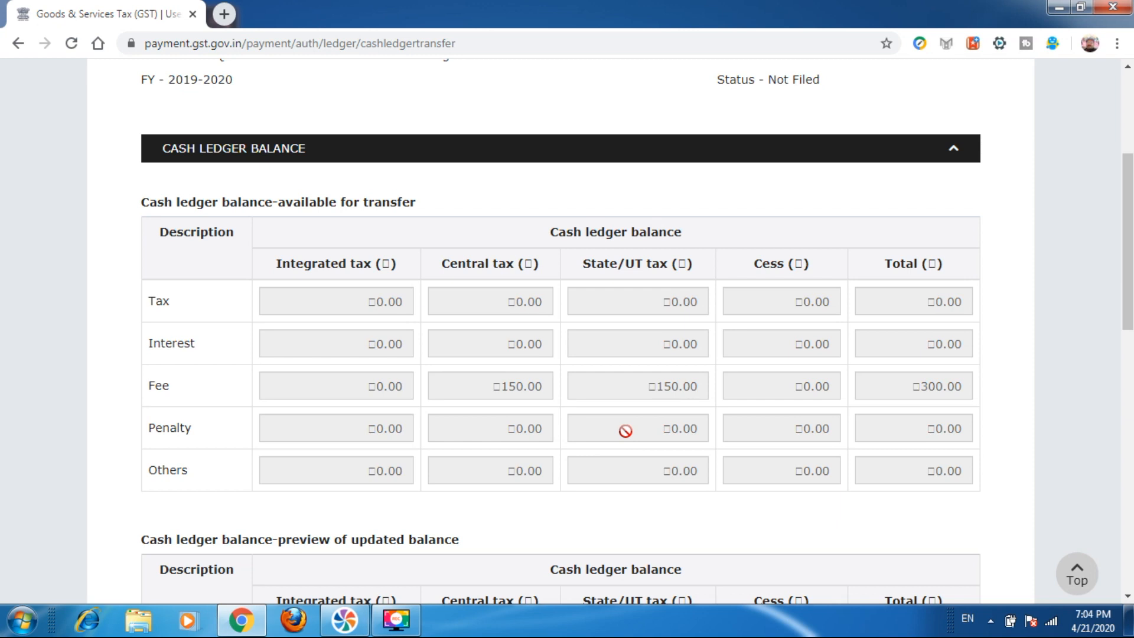
{"action": "scroll", "coordinate": [679, 410], "scroll_direction": "down", "scroll_amount": 3}
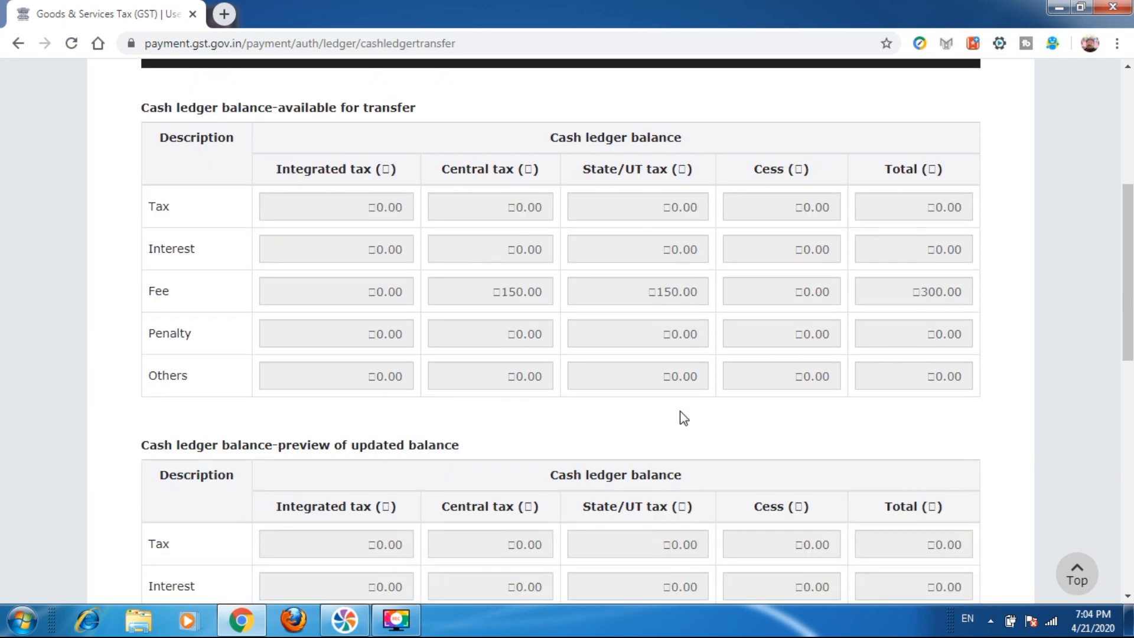
{"action": "scroll", "coordinate": [682, 298], "scroll_direction": "down", "scroll_amount": 3}
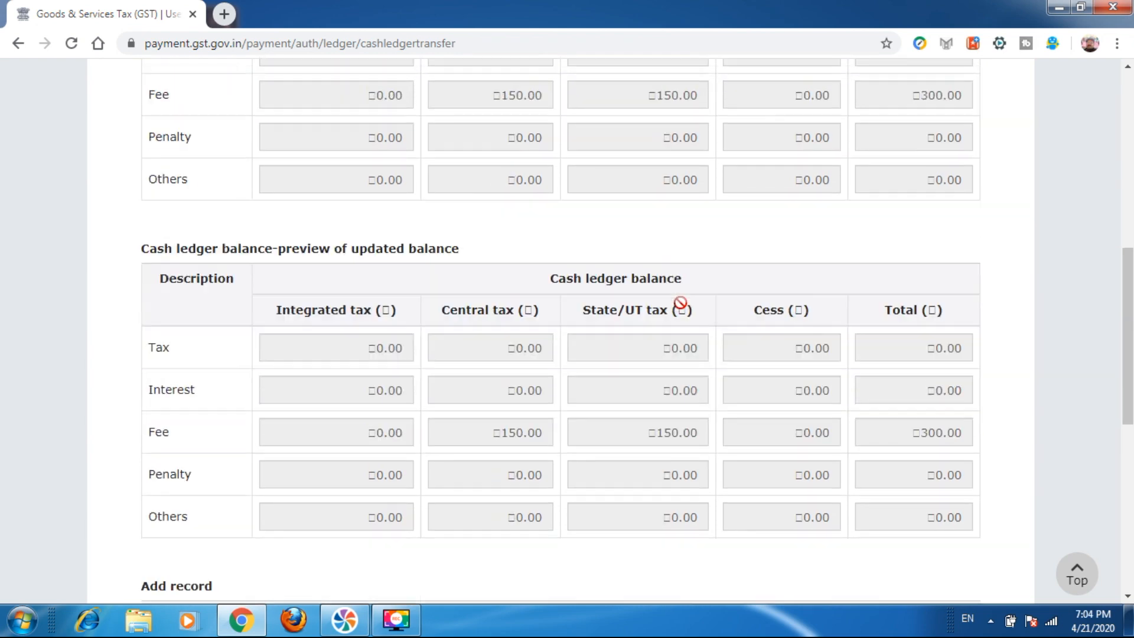
{"action": "scroll", "coordinate": [680, 304], "scroll_direction": "down", "scroll_amount": 1}
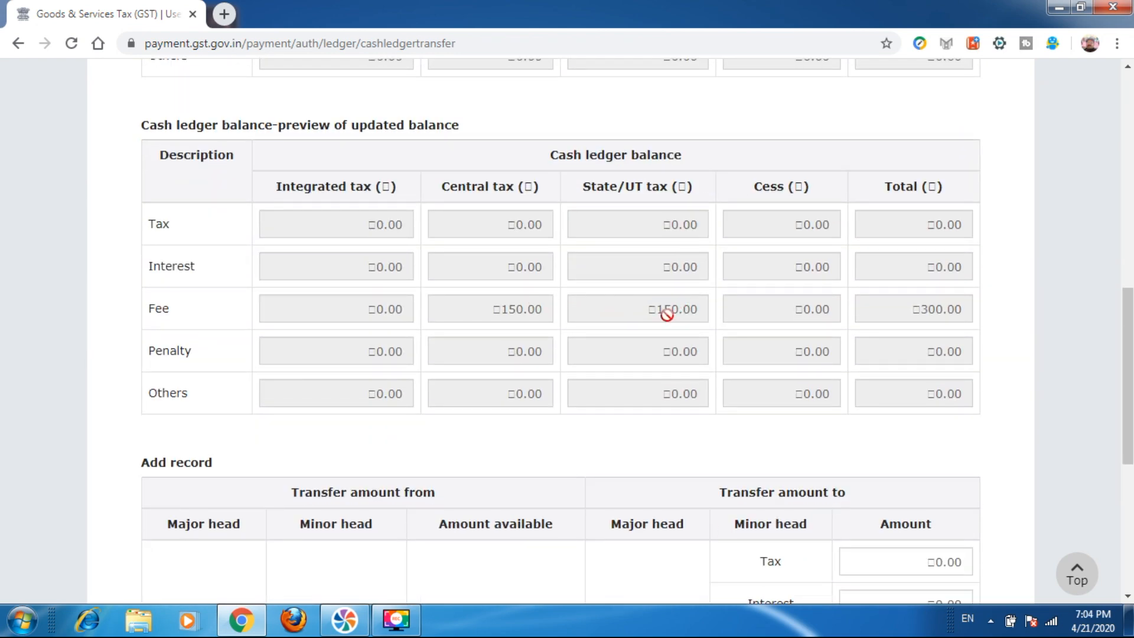
{"action": "scroll", "coordinate": [725, 309], "scroll_direction": "down", "scroll_amount": 6}
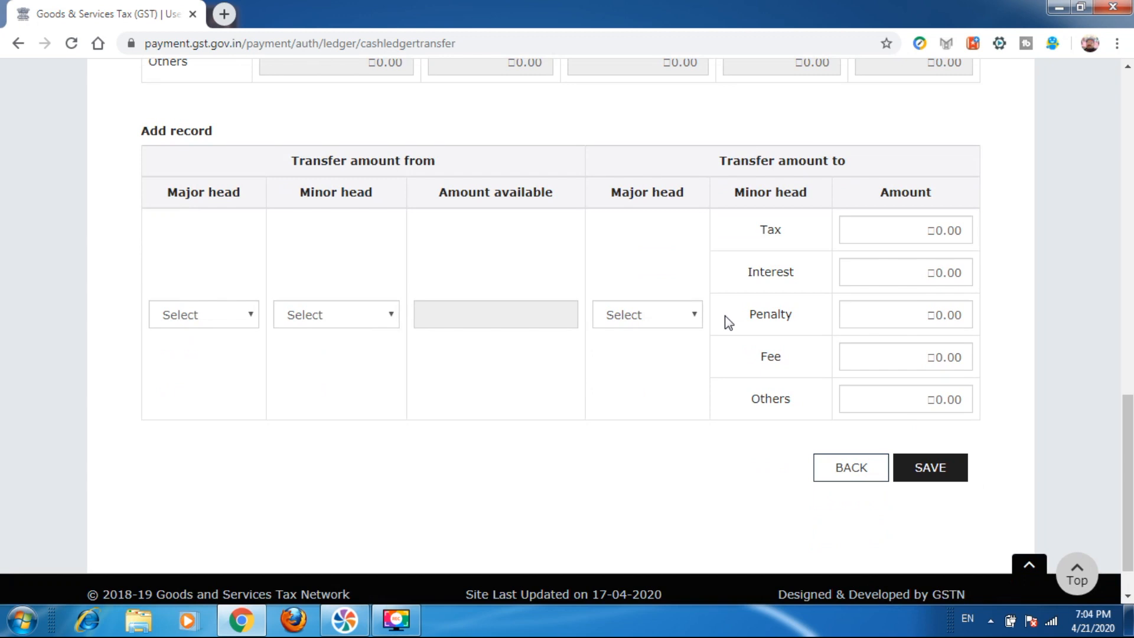
{"action": "scroll", "coordinate": [728, 317], "scroll_direction": "down", "scroll_amount": 1}
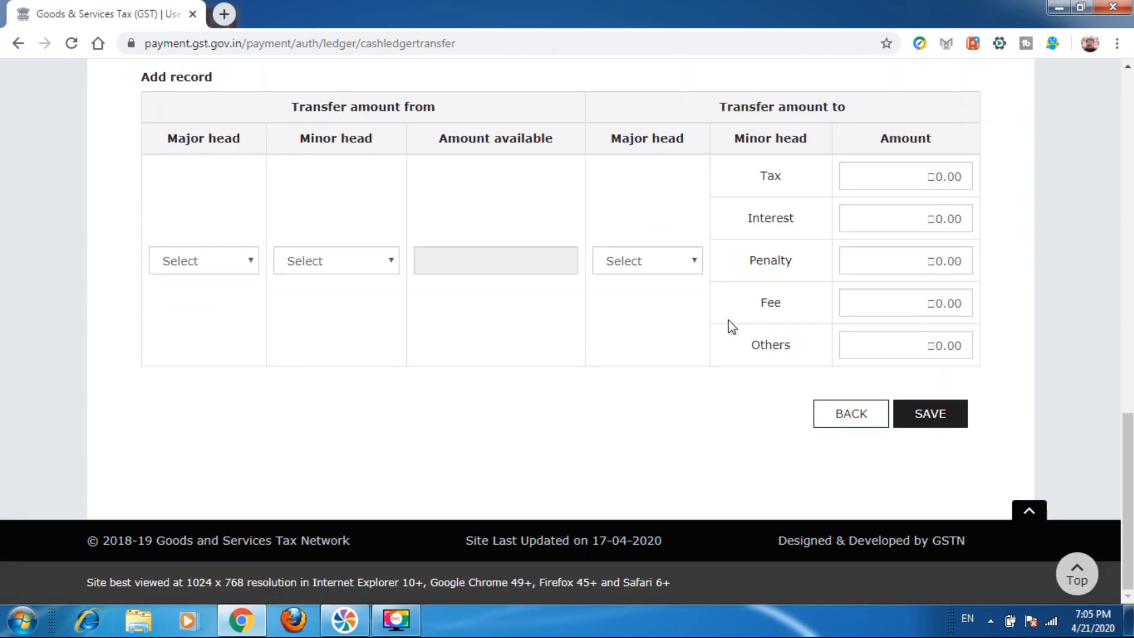
{"action": "scroll", "coordinate": [731, 326], "scroll_direction": "up", "scroll_amount": 15}
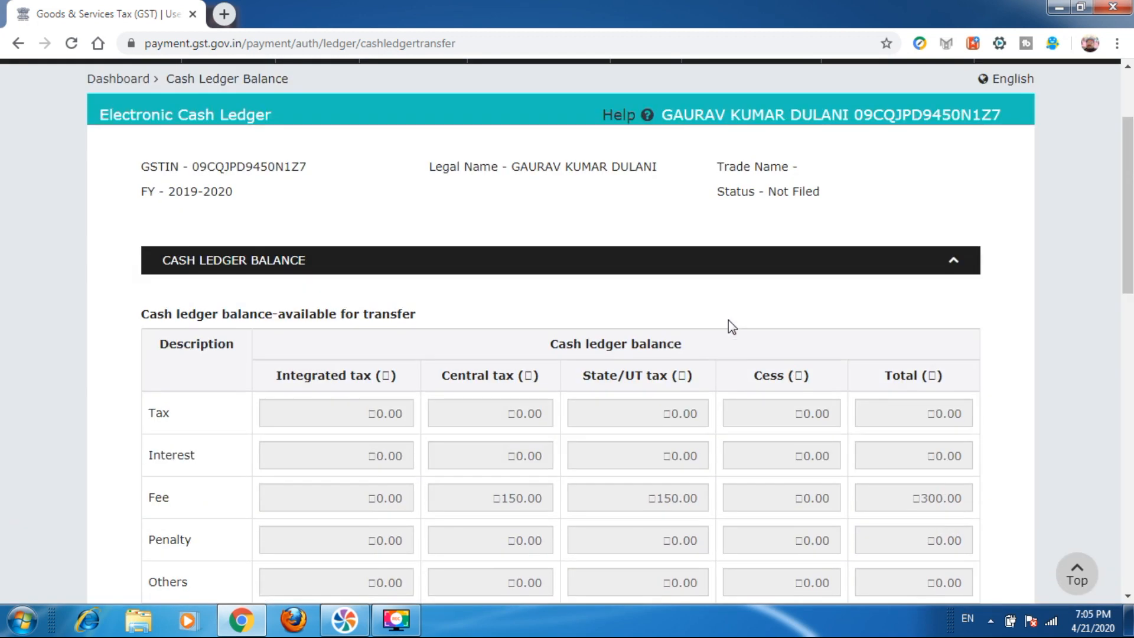
{"action": "scroll", "coordinate": [733, 326], "scroll_direction": "up", "scroll_amount": 2}
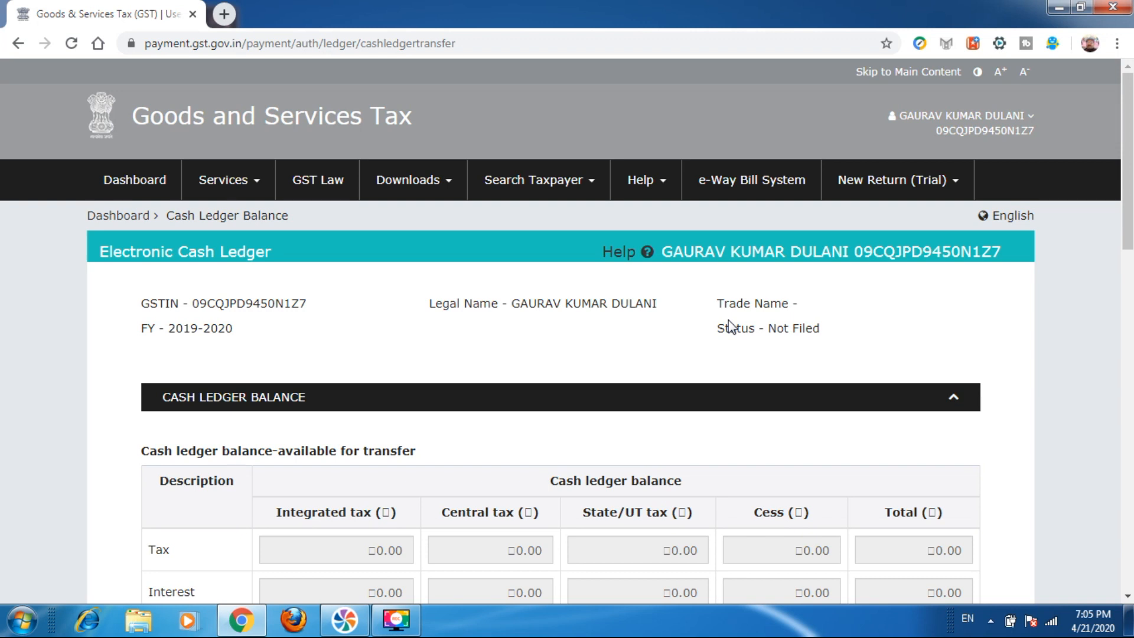